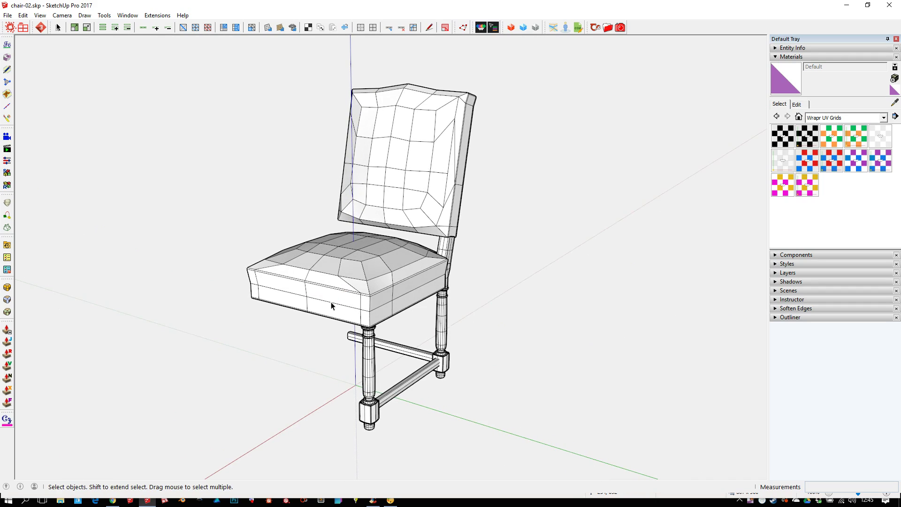
Check how the chair is divided by selecting the seat cushion, the rear post and the stretchers one at a time
left_click(368, 278)
middle_click_drag(401, 231, 445, 270)
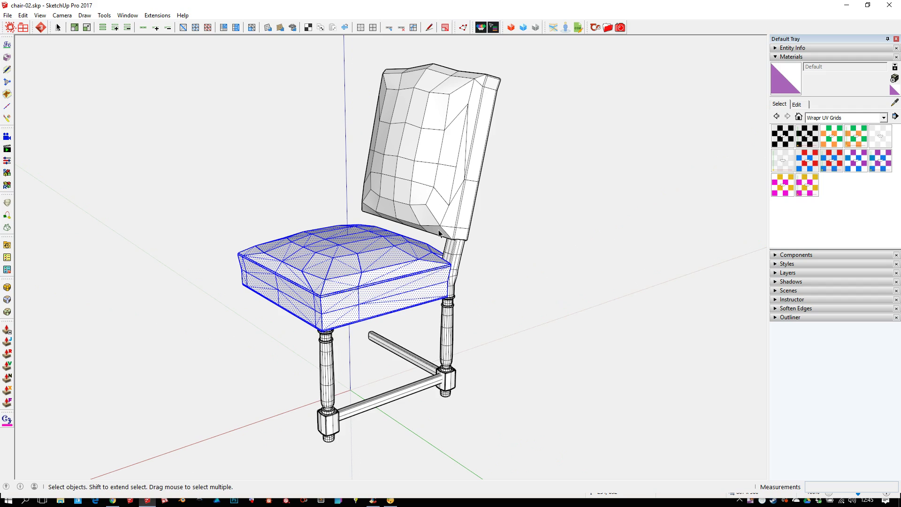
left_click(454, 252)
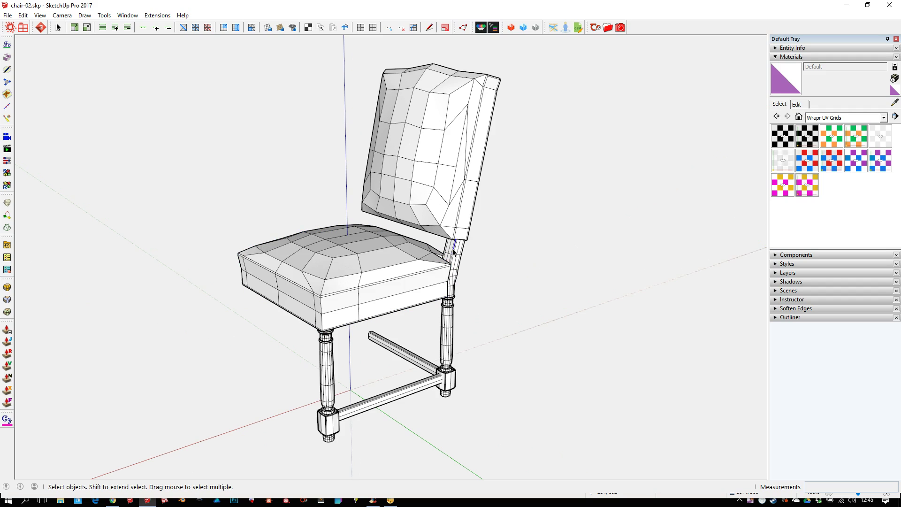
left_click(414, 362)
left_click(407, 392)
left_click(334, 419)
left_click(377, 407)
left_click(409, 358)
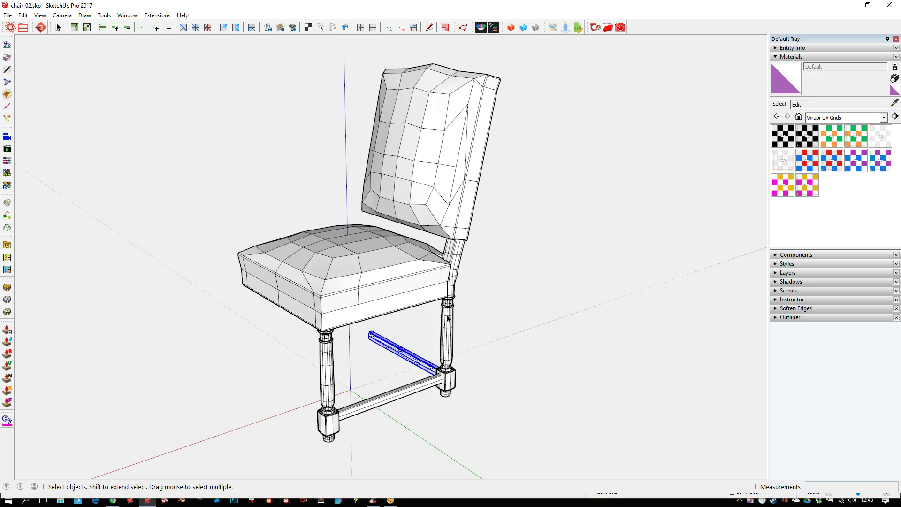
Examine the joint between the rear leg, seat and backrest, selecting each of these parts to see its extent
scroll(448, 279, "up", 8)
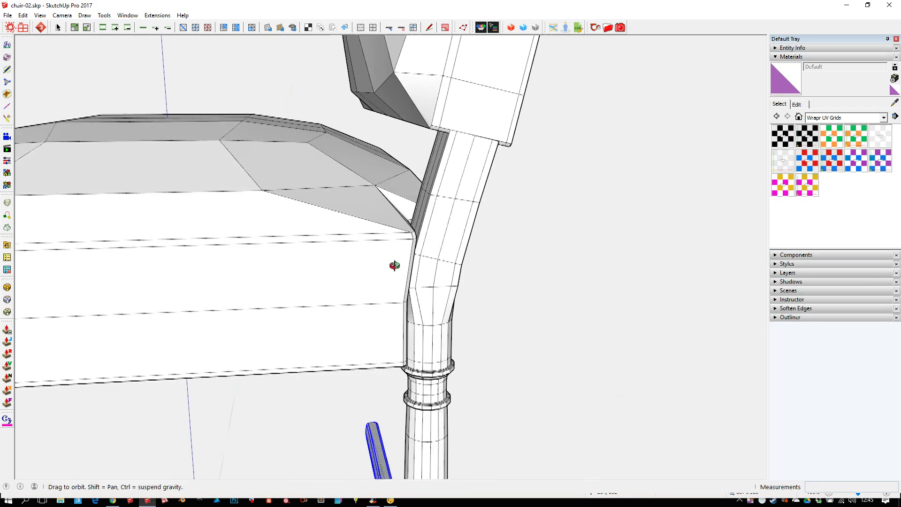
scroll(415, 230, "down", 2)
scroll(435, 157, "down", 5)
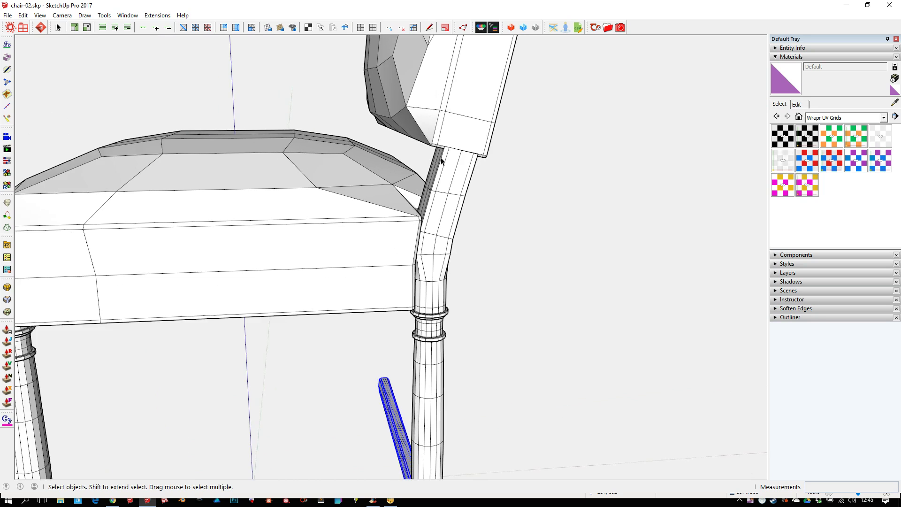
middle_click_drag(413, 232, 454, 190)
left_click(454, 190)
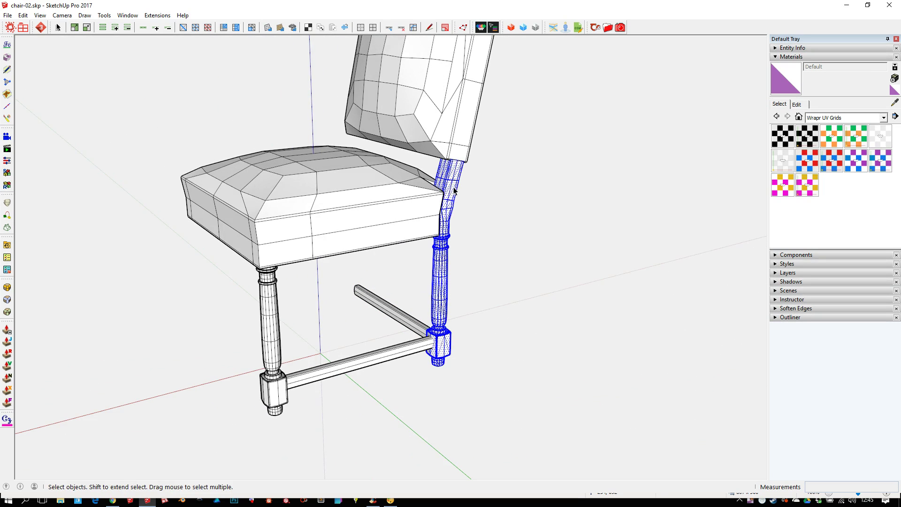
left_click(453, 121)
left_click(359, 199)
double_click(359, 199)
left_click(201, 306)
middle_click_drag(201, 306, 375, 287)
key("shift+z")
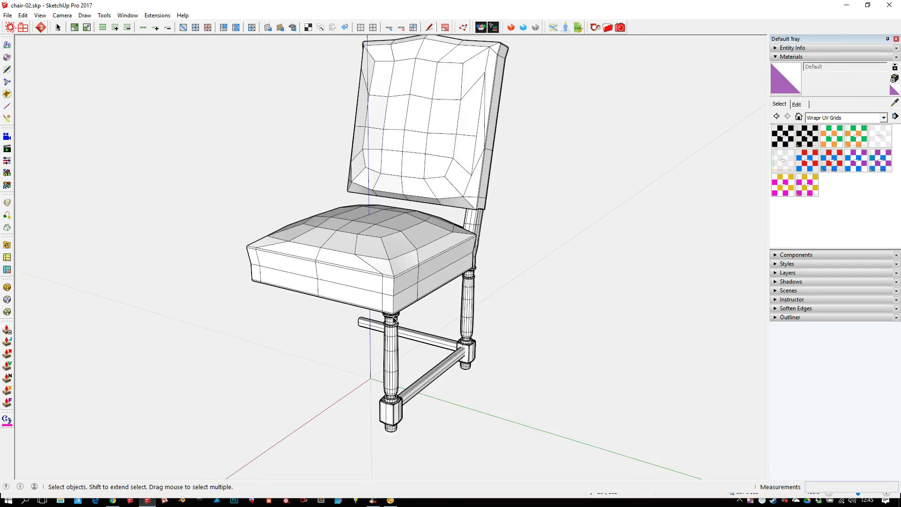
Select the whole chair and paint it with the red-blue-uv-grid material
left_click_drag(209, 53, 582, 412)
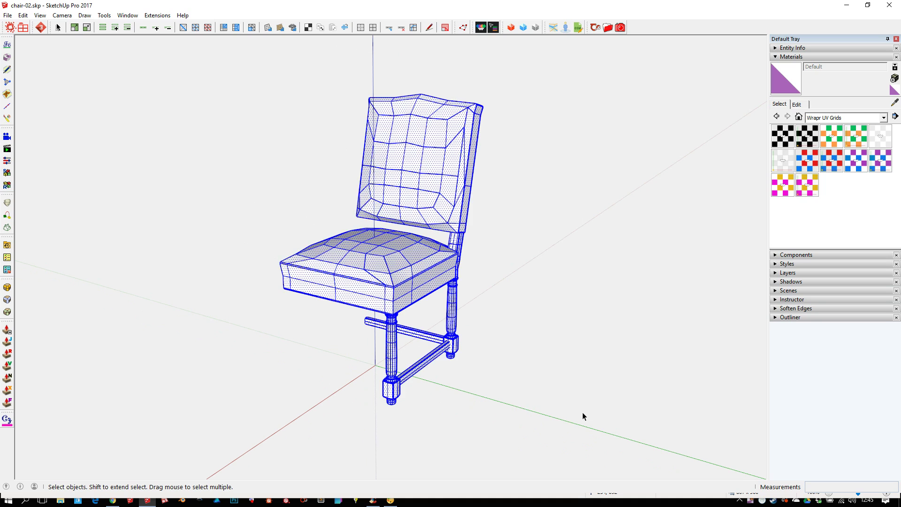
left_click(833, 160)
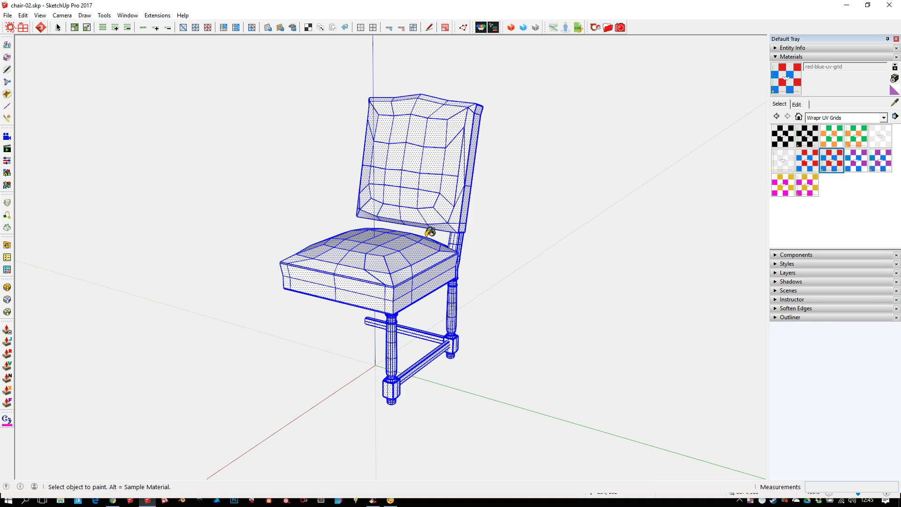
left_click(404, 258)
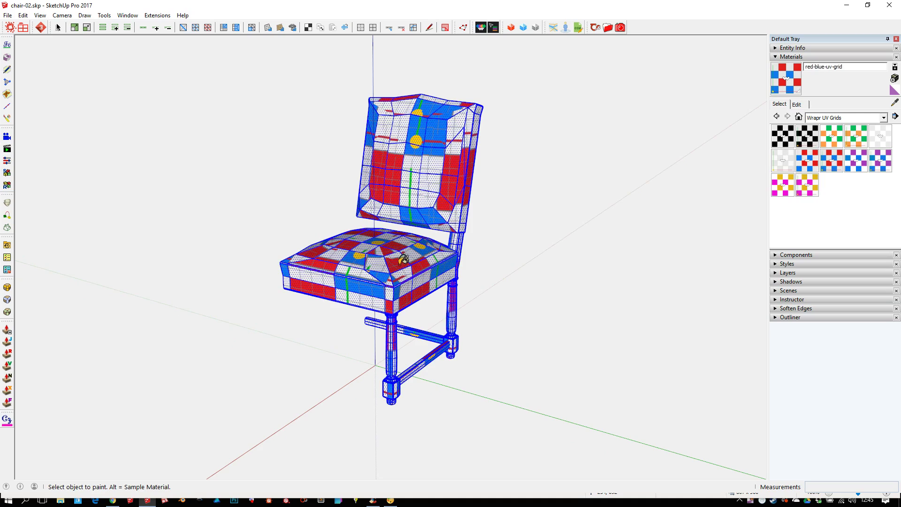
middle_click_drag(404, 259, 376, 272)
scroll(337, 294, "up", 3)
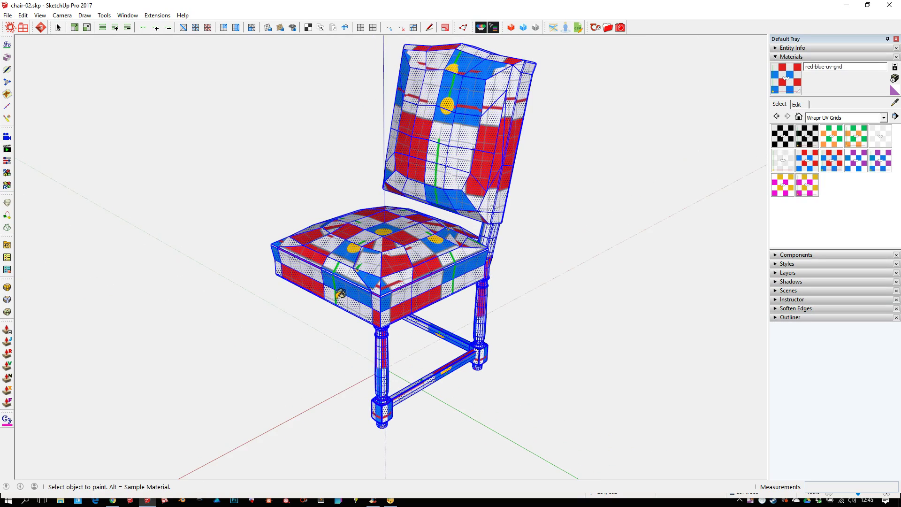
scroll(339, 293, "down", 1)
mouse_move(341, 293)
middle_mouse_down()
mouse_move(277, 264)
mouse_move(324, 275)
middle_mouse_up()
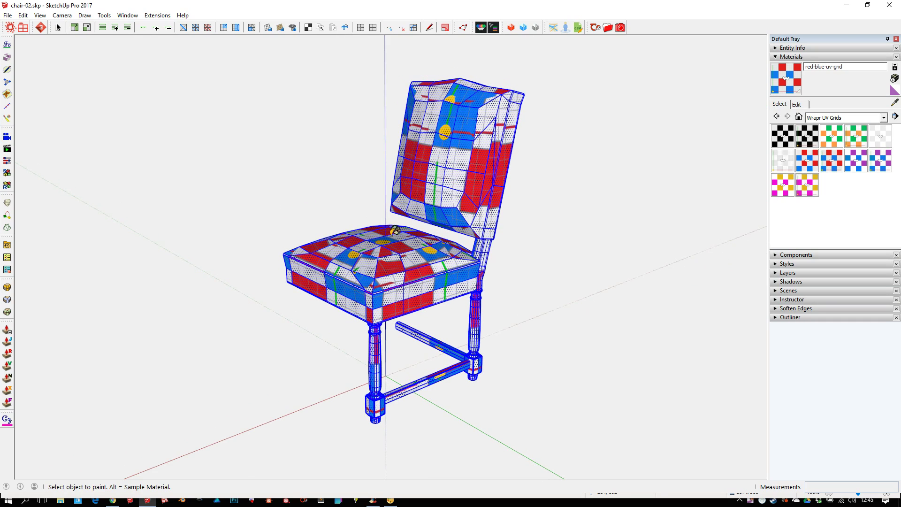
Start the WrapR Seam Marker and choose to continue marking from the existing UV seams
left_click(496, 29)
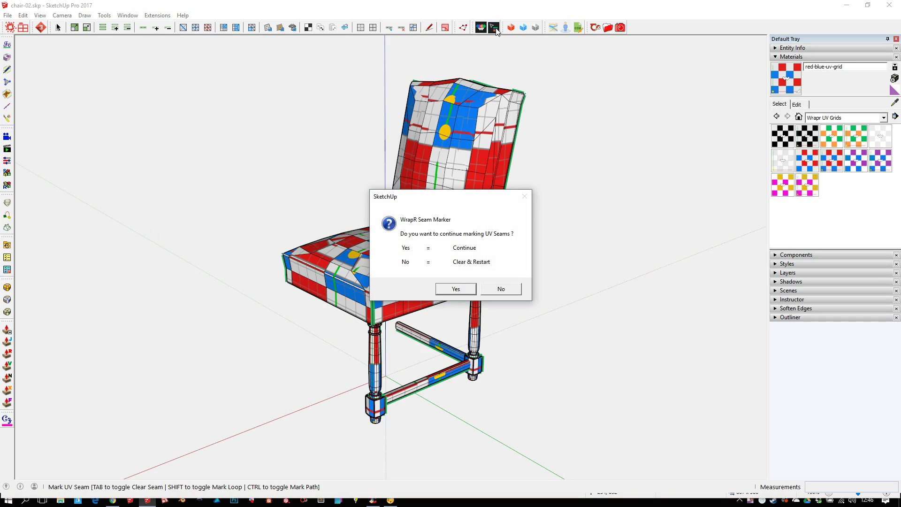
mouse_move(441, 197)
left_mouse_down()
mouse_move(519, 199)
mouse_move(565, 184)
left_mouse_up()
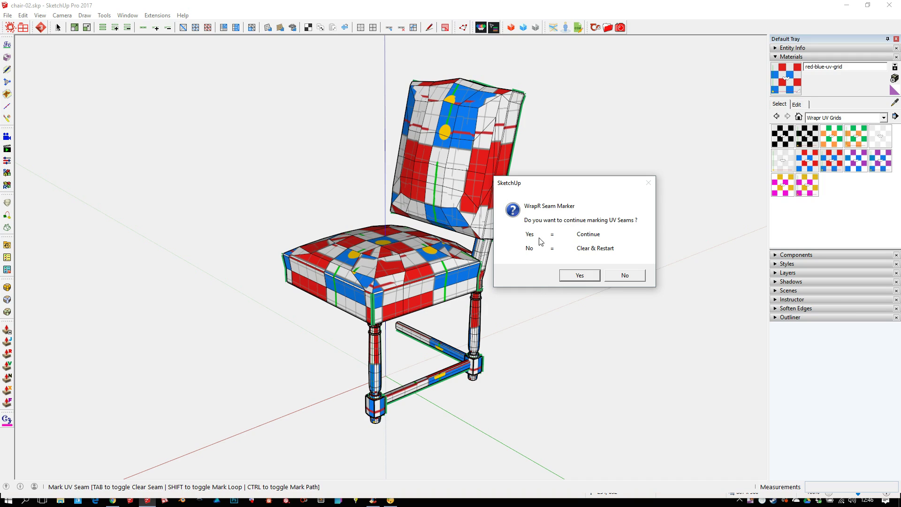
left_click(579, 276)
Display the model in the Monochrome face style with X-ray enabled
scroll(376, 319, "up", 1)
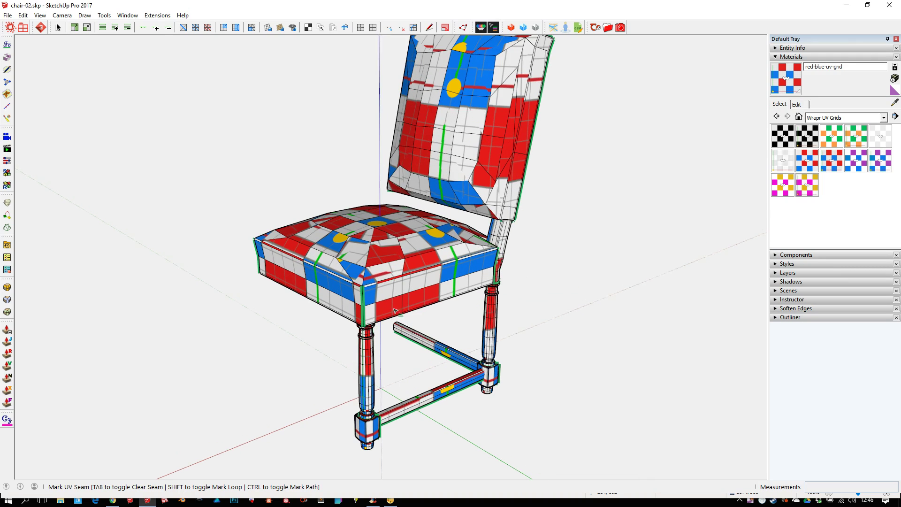
scroll(386, 301, "down", 1)
left_click(40, 15)
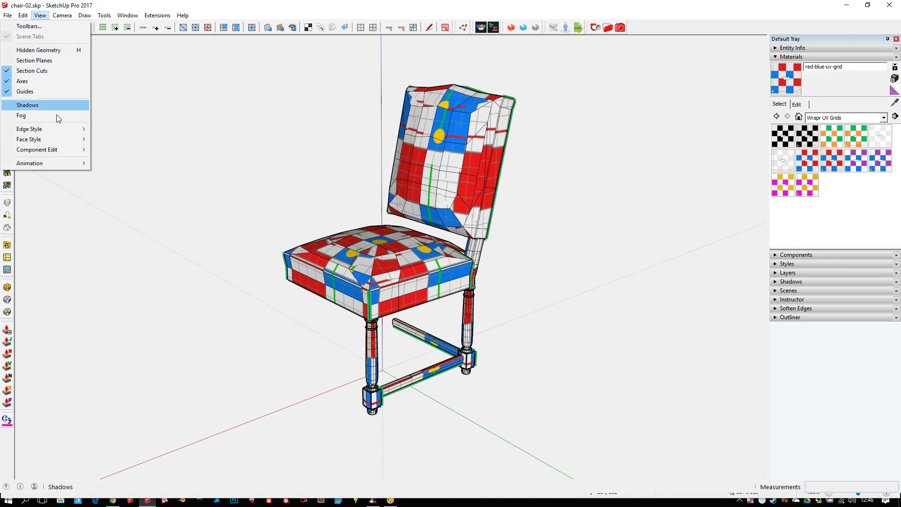
mouse_move(58, 139)
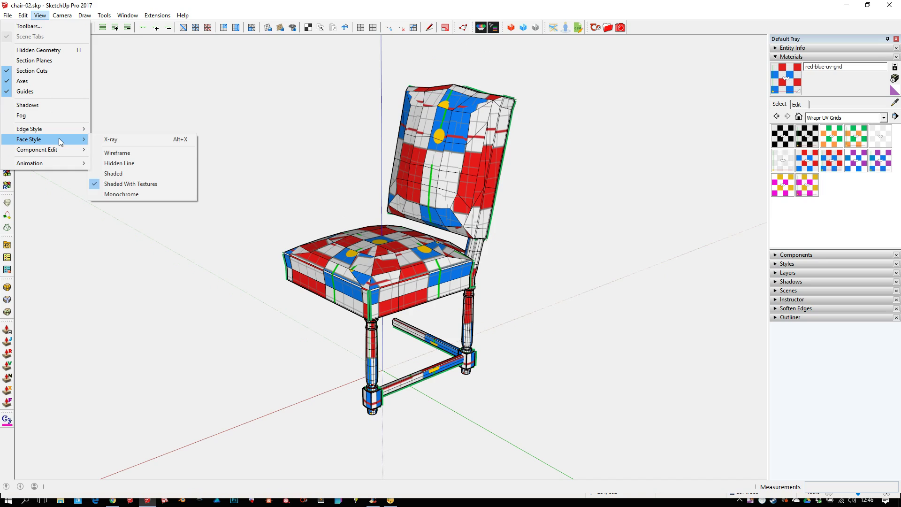
left_click(151, 193)
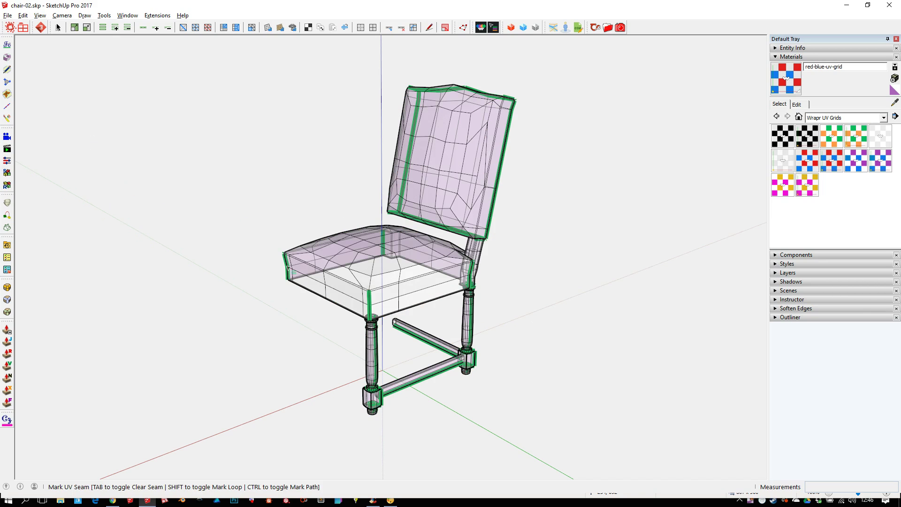
Examine the marked UV seams on the seat cushion corners and around the backrest from several sides
scroll(409, 303, "up", 2)
middle_click_drag(445, 327, 310, 294)
scroll(310, 294, "up", 3)
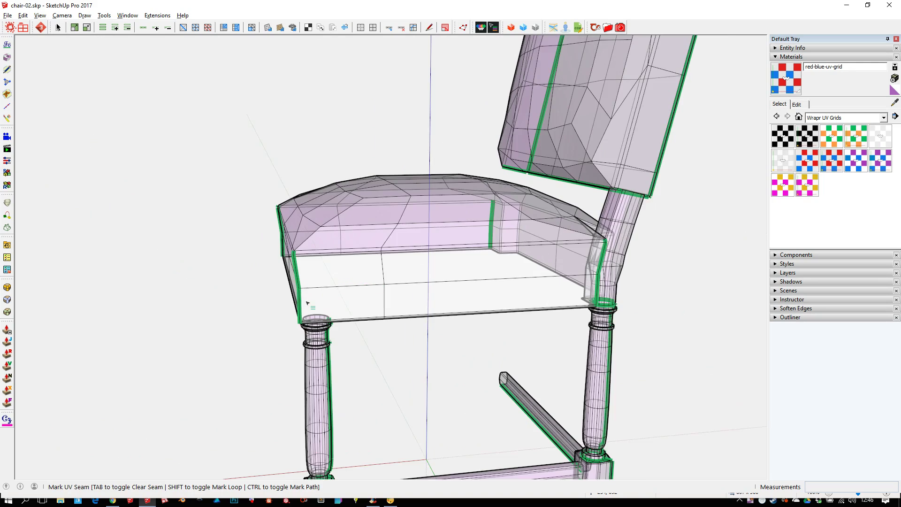
scroll(445, 222, "up", 1)
scroll(445, 222, "down", 3)
middle_click_drag(445, 222, 607, 257)
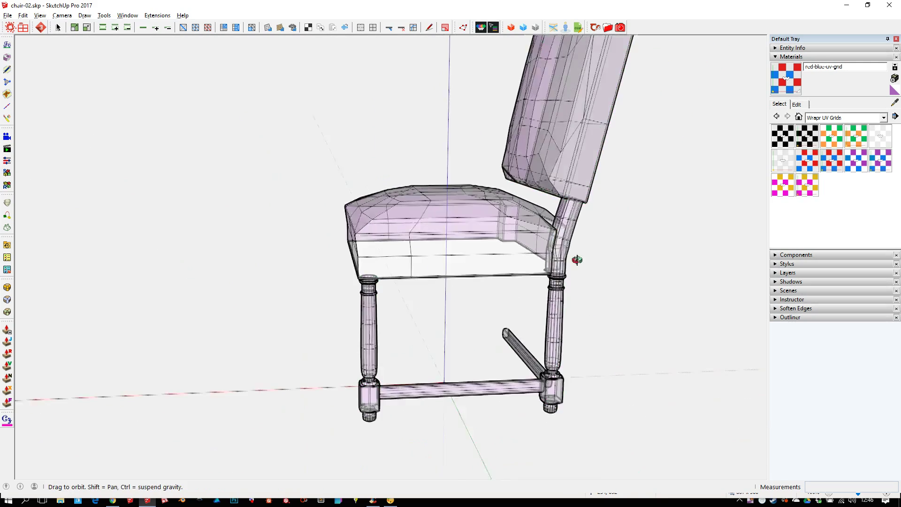
scroll(509, 277, "up", 1)
scroll(490, 252, "down", 3)
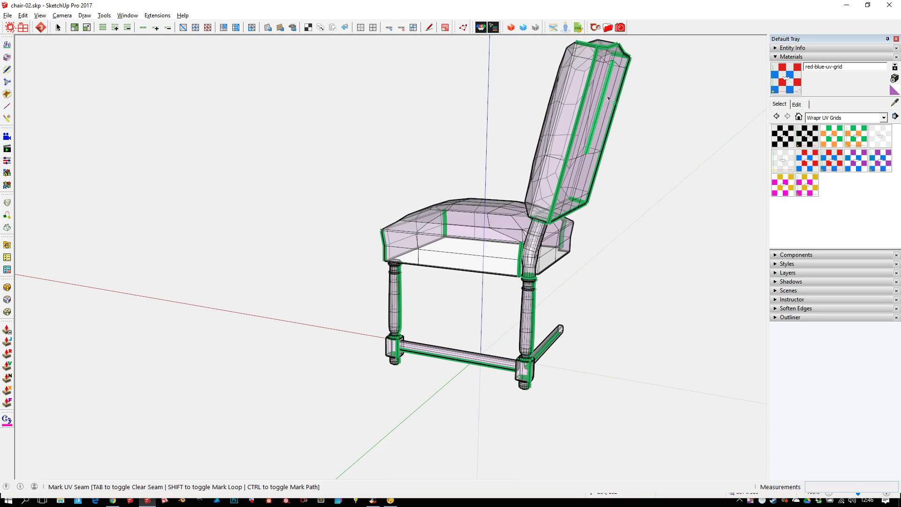
middle_click_drag(493, 125, 625, 141)
middle_click_drag(546, 251, 358, 411)
Examine the marked UV seams on the turned legs, their square blocks and the stretchers, including from underneath
scroll(358, 411, "up", 6)
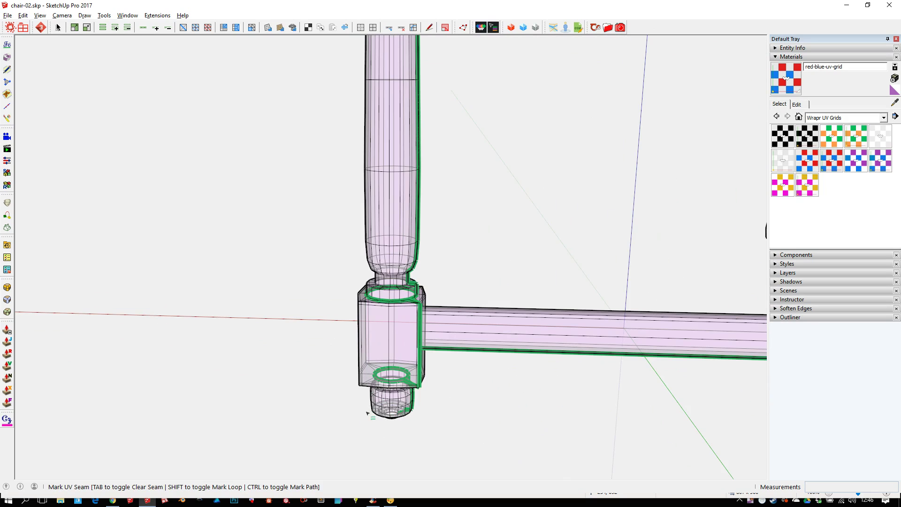
middle_click_drag(400, 412, 321, 364)
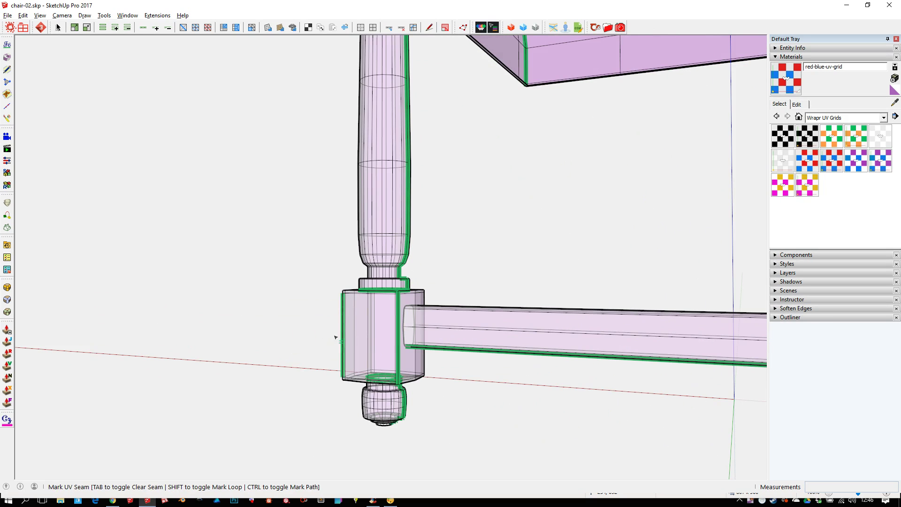
scroll(371, 310, "down", 3)
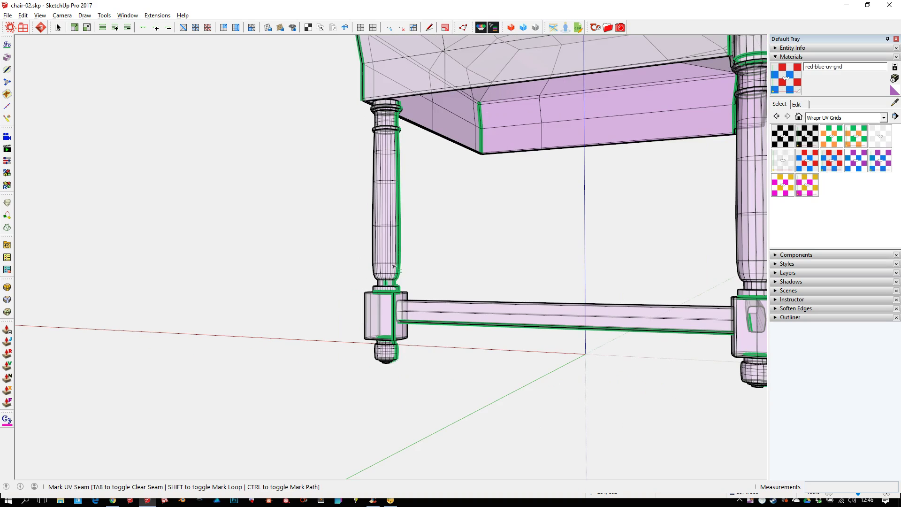
scroll(330, 231, "down", 2)
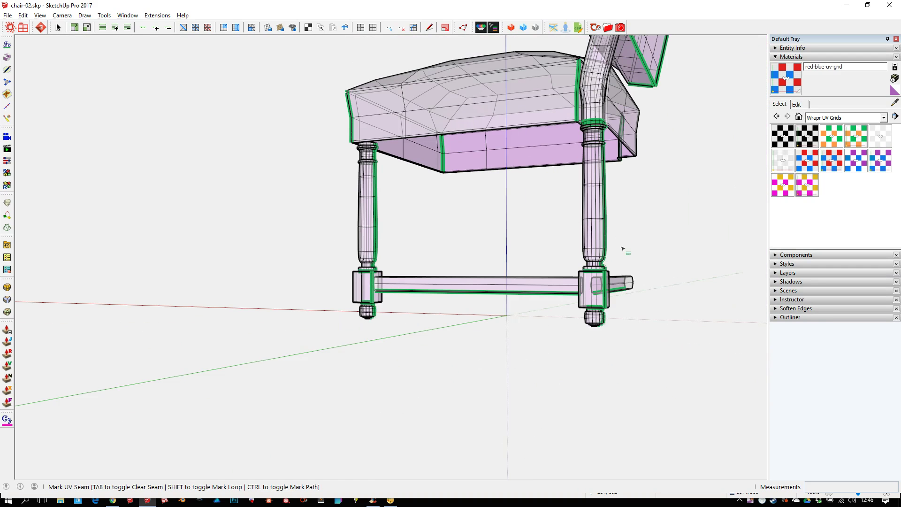
middle_click_drag(533, 276, 363, 283)
middle_click_drag(399, 306, 374, 175)
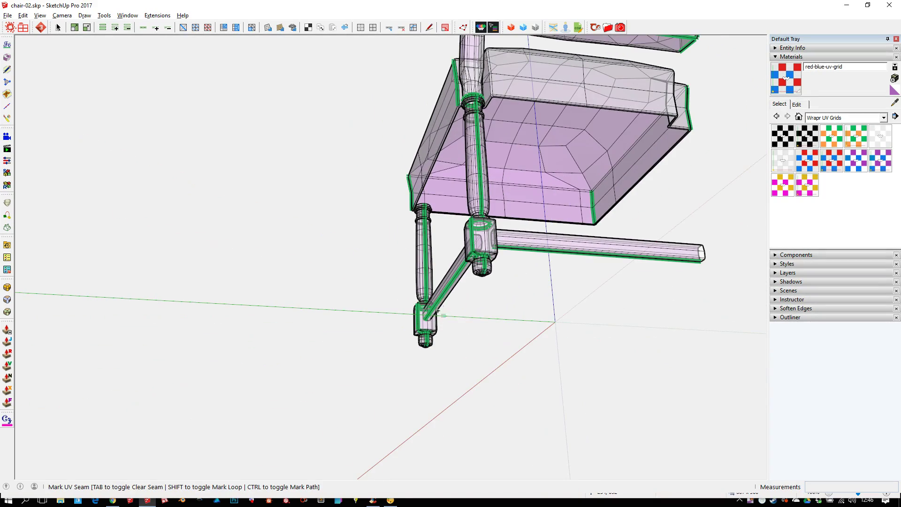
middle_click_drag(408, 256, 497, 371)
scroll(497, 371, "down", 3)
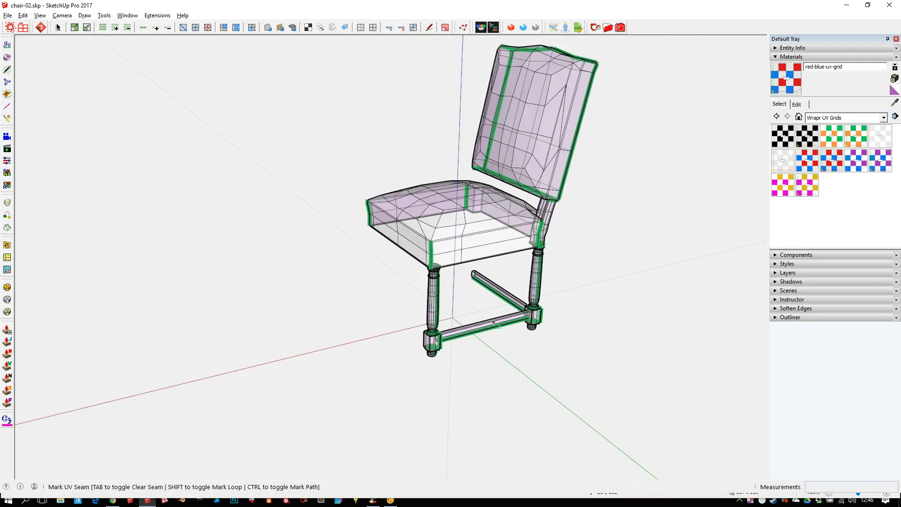
Mark connected edges across the middle of the seat cushion's top as UV seams
scroll(472, 233, "up", 5)
middle_click_drag(429, 225, 445, 244)
left_click(429, 224)
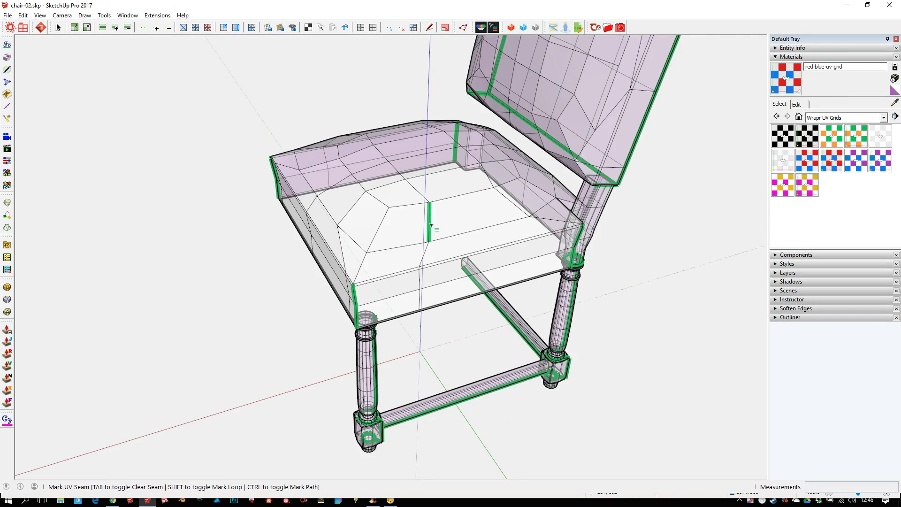
left_click(417, 192)
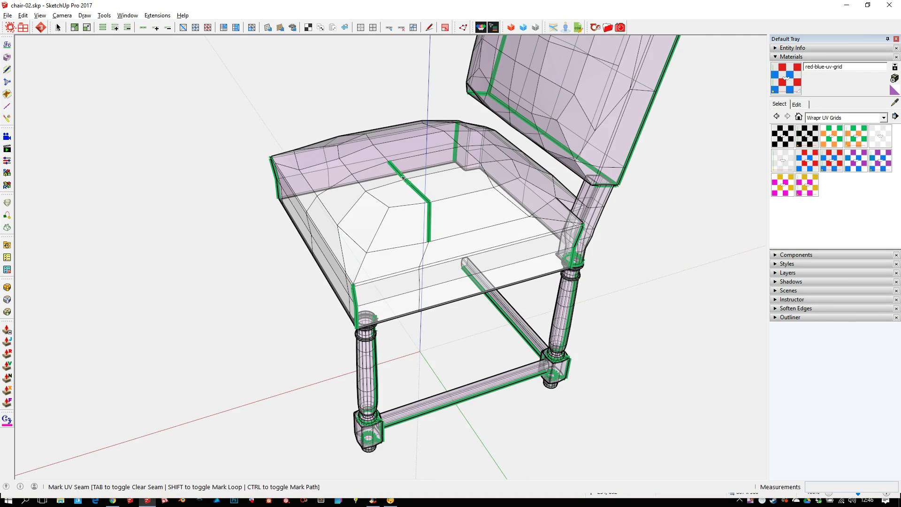
left_click(388, 161)
Switch the seam marker to clearing and remove the UV seams just marked across the seat's top
key("Tab")
left_click(389, 161)
left_click(429, 222)
left_click(409, 182)
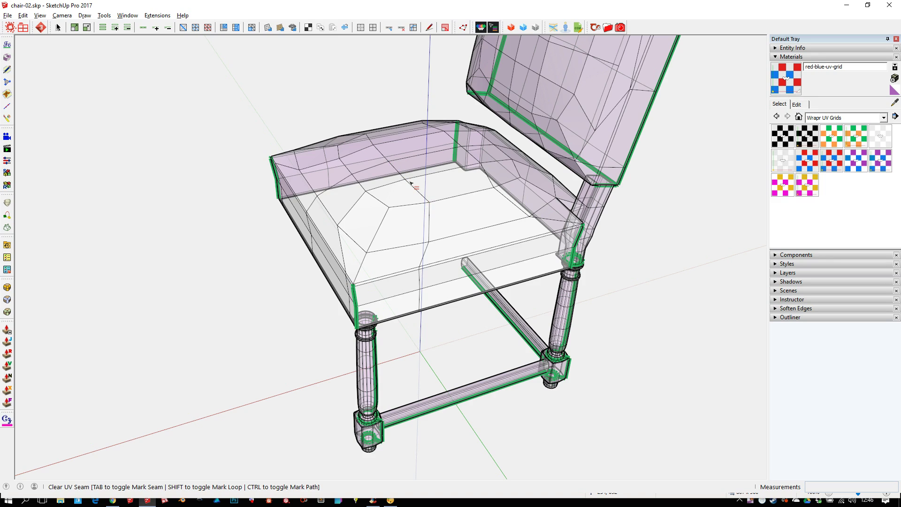
Preview loop marking on the seat, try a UV path along its top edges in path mode, and cancel the path
key("shift")
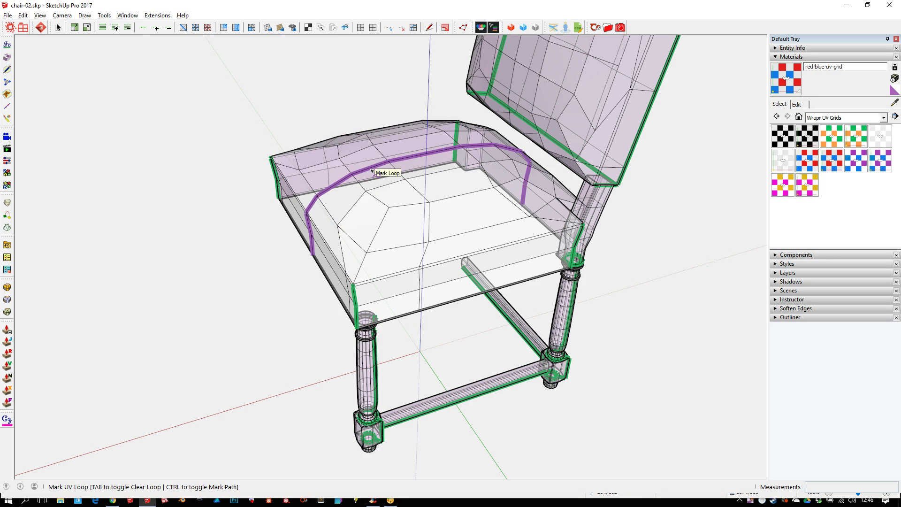
key("ctrl")
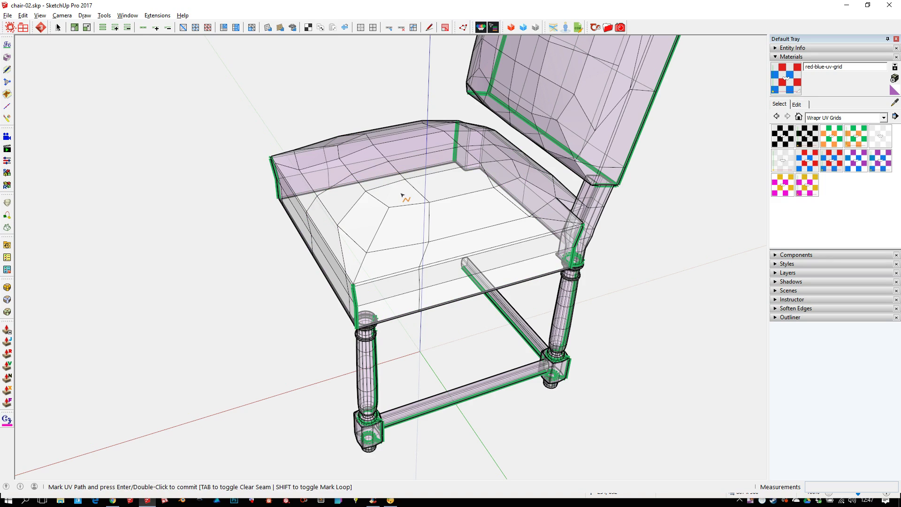
left_click(382, 186)
left_click(512, 160)
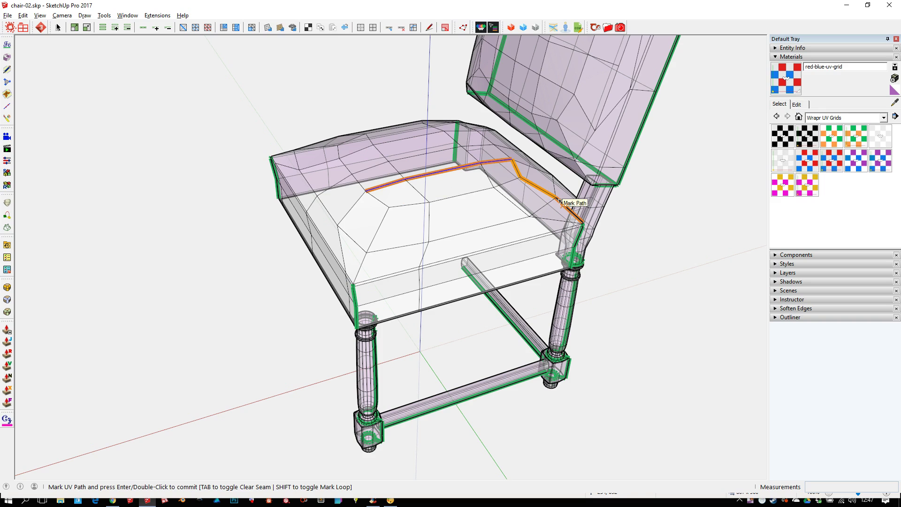
key("Escape")
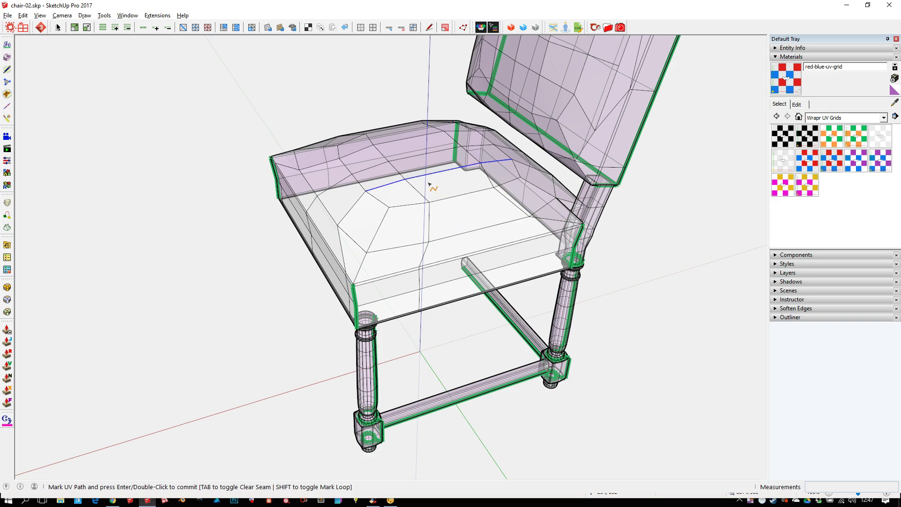
Turn off the X-ray display of the chair
scroll(329, 201, "down", 3)
middle_click_drag(328, 201, 363, 230)
scroll(363, 230, "down", 2)
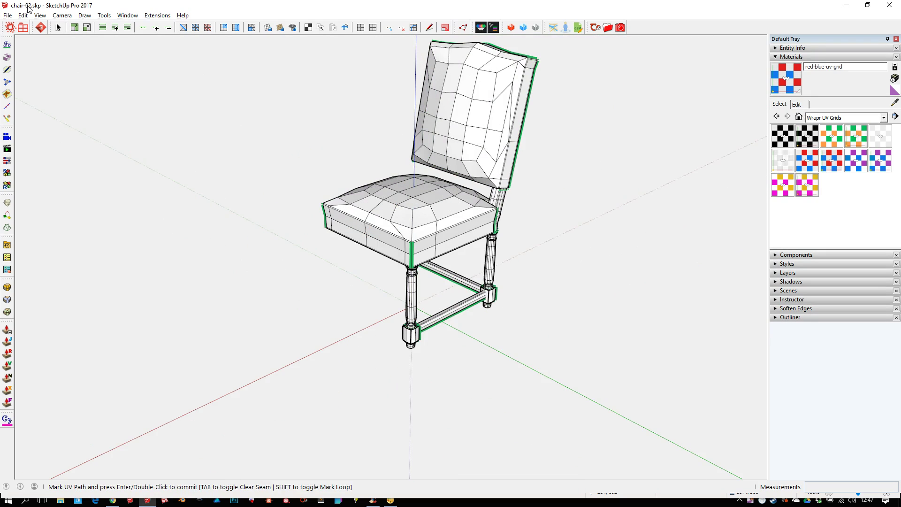
Set the face style to shaded with textures so the chair shows its UV grid material
left_click(40, 15)
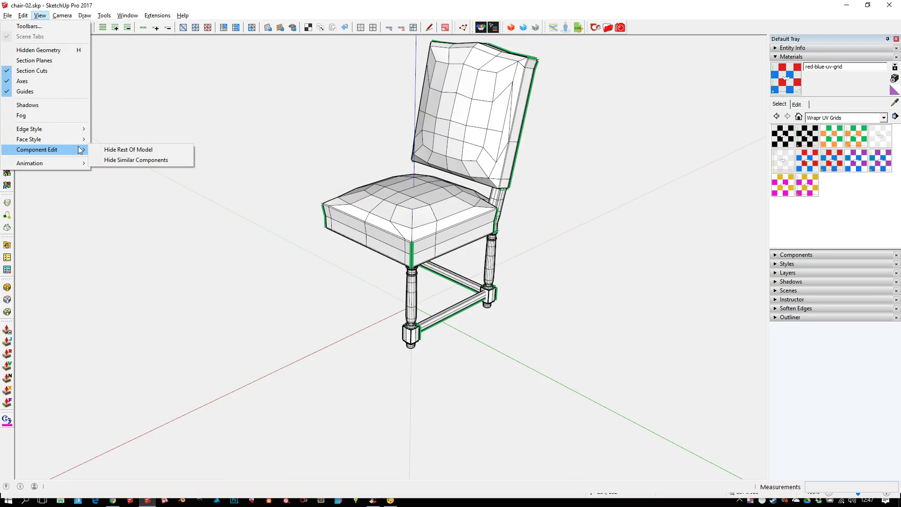
mouse_move(80, 139)
left_click(147, 183)
scroll(513, 231, "down", 2)
scroll(487, 264, "up", 2)
scroll(487, 265, "up", 2)
middle_click_drag(479, 288, 480, 242)
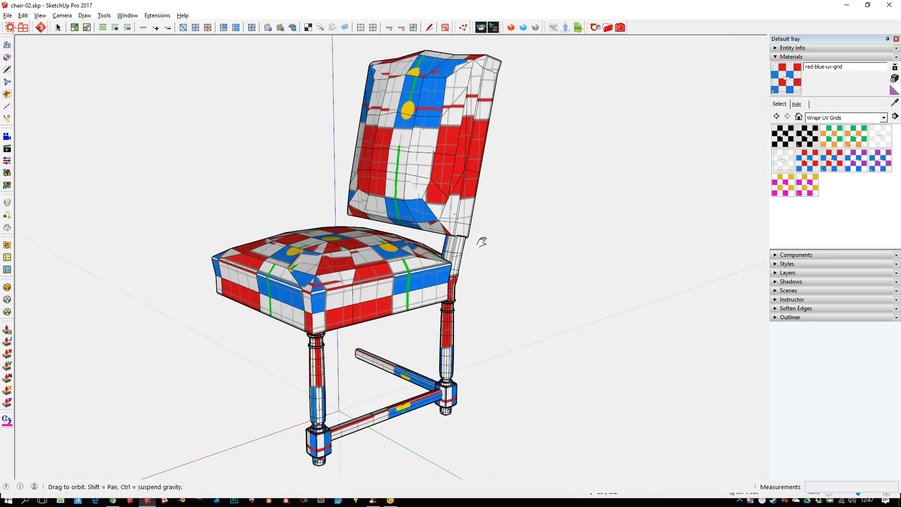
Select the whole chair and open it in the Wrap-R UV editor
scroll(480, 242, "down", 4)
key("space")
left_click_drag(276, 106, 591, 392)
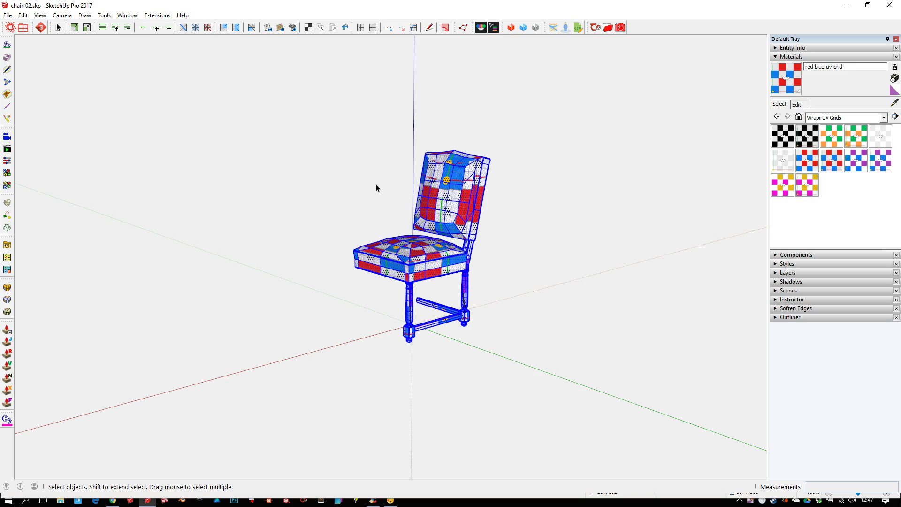
left_click(481, 28)
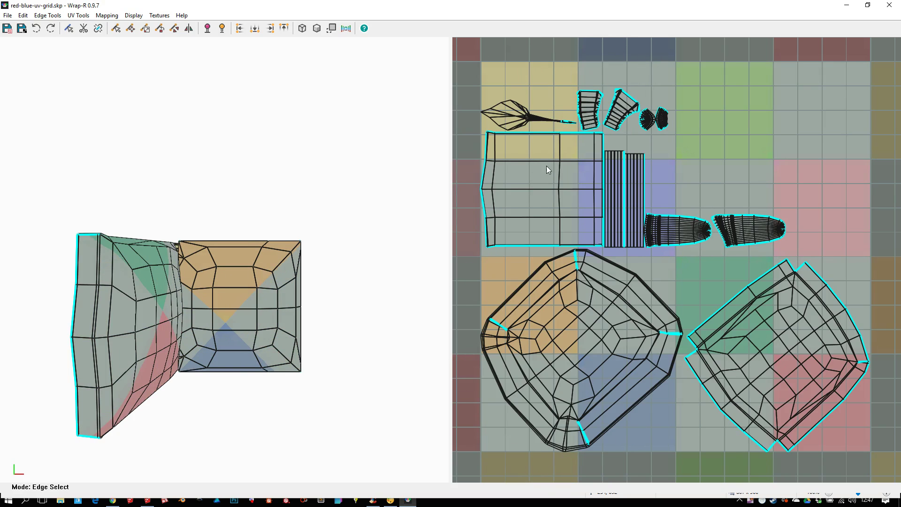
Cut the short edge still closing one corner of the backrest's front UV island
middle_click_drag(354, 290, 198, 245)
scroll(197, 245, "up", 3)
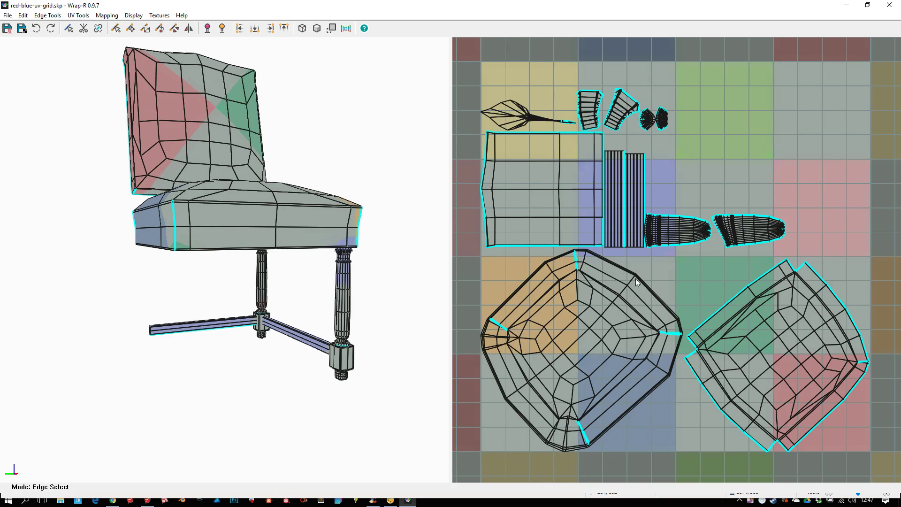
scroll(658, 329, "up", 3)
scroll(546, 305, "down", 2)
scroll(827, 348, "up", 5)
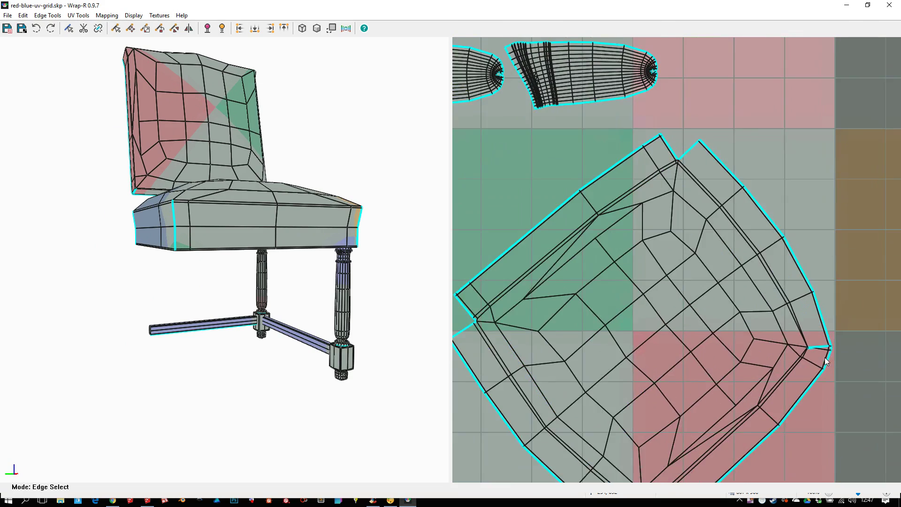
left_click_drag(754, 309, 803, 336)
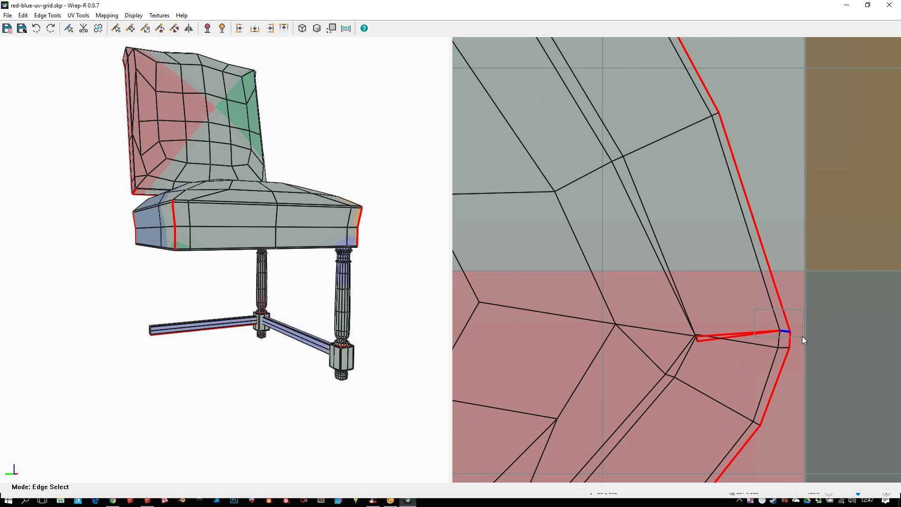
scroll(779, 324, "down", 8)
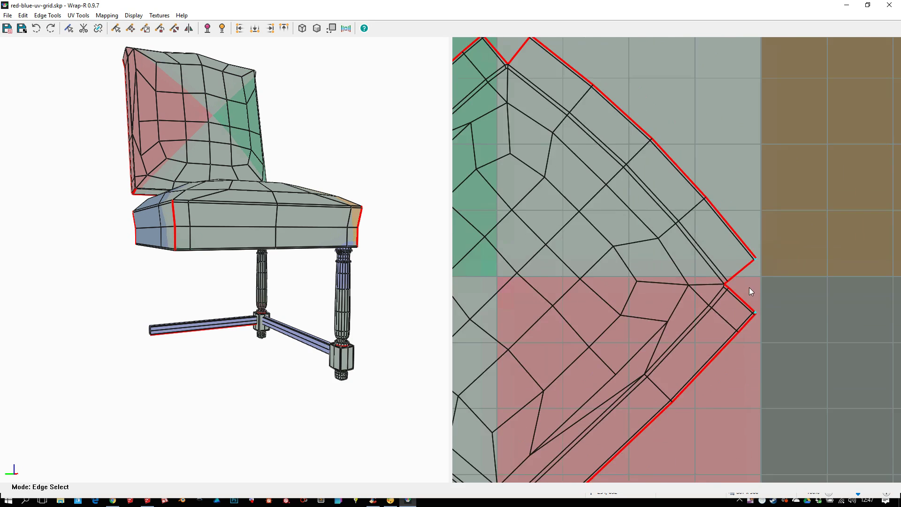
scroll(572, 283, "up", 3)
scroll(595, 284, "down", 2)
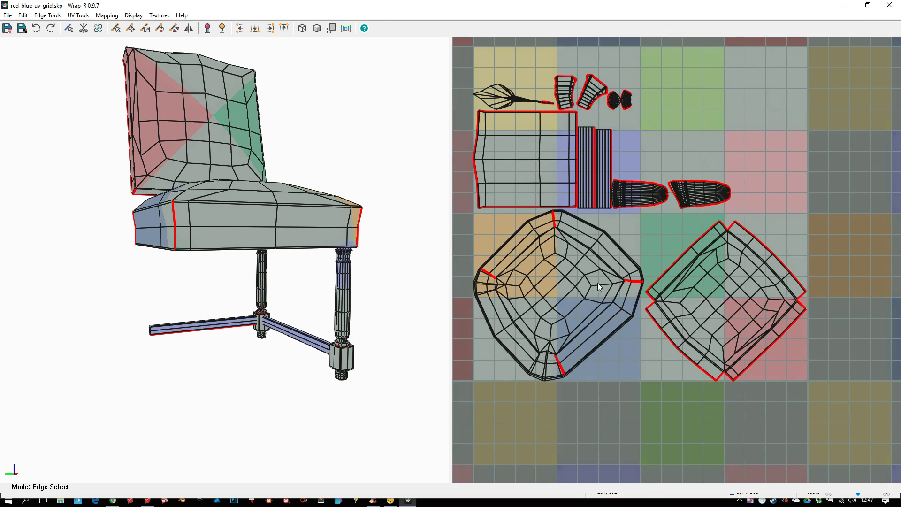
Turn off LSCM mapping for the chair's UV islands and look at the Fill Holes mapping option
left_click(115, 17)
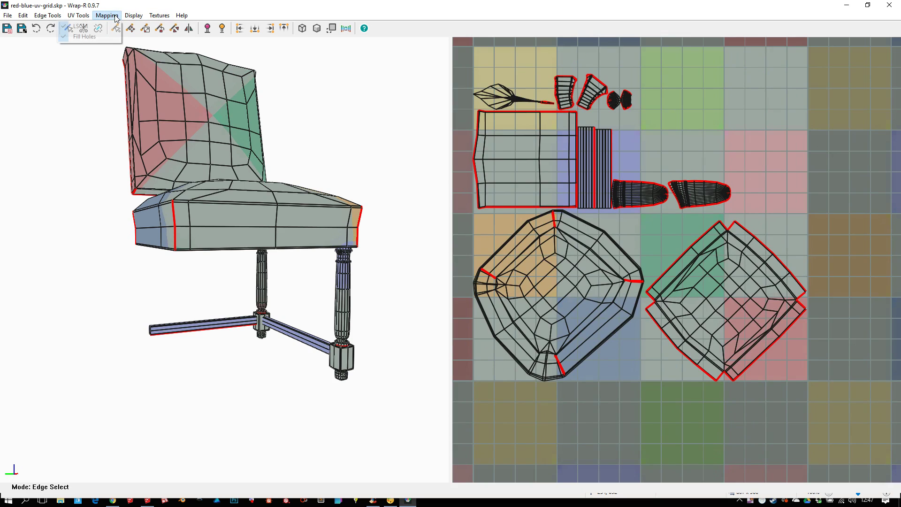
left_click(91, 27)
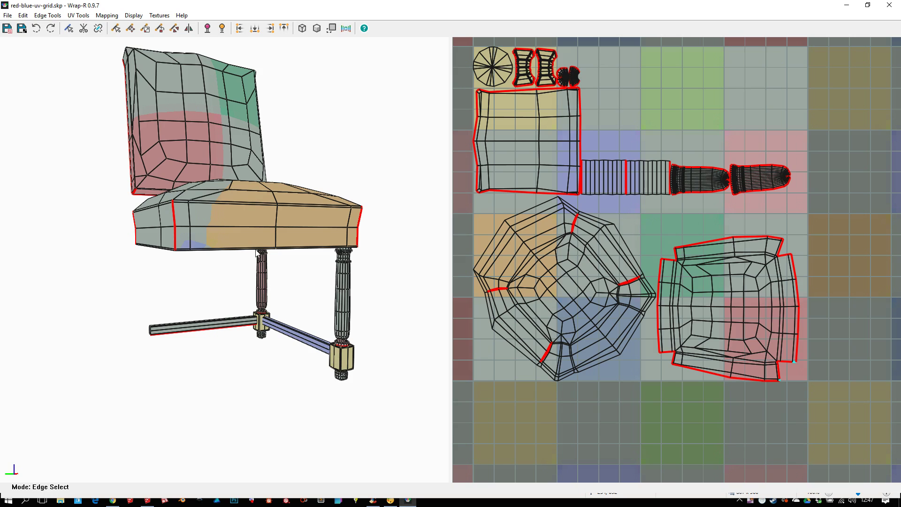
middle_click_drag(261, 262, 269, 275)
middle_click_drag(370, 264, 114, 50)
left_click(107, 15)
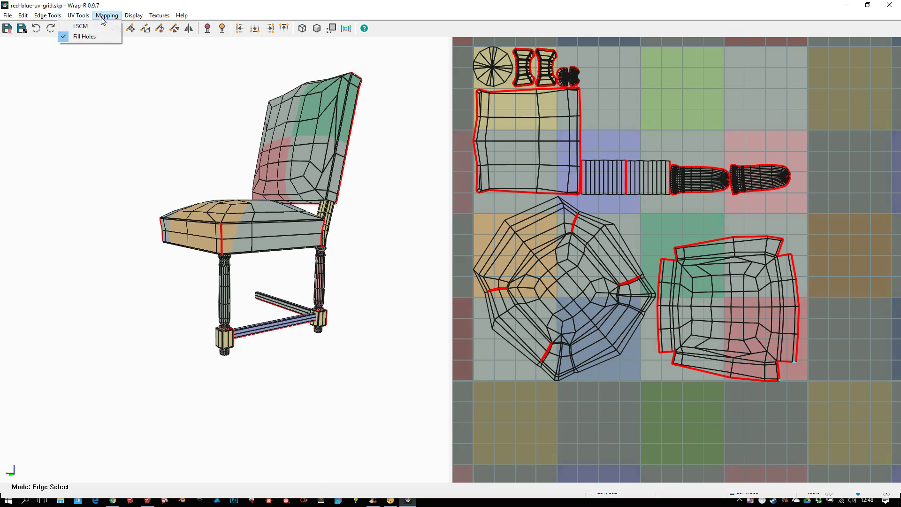
left_click(86, 37)
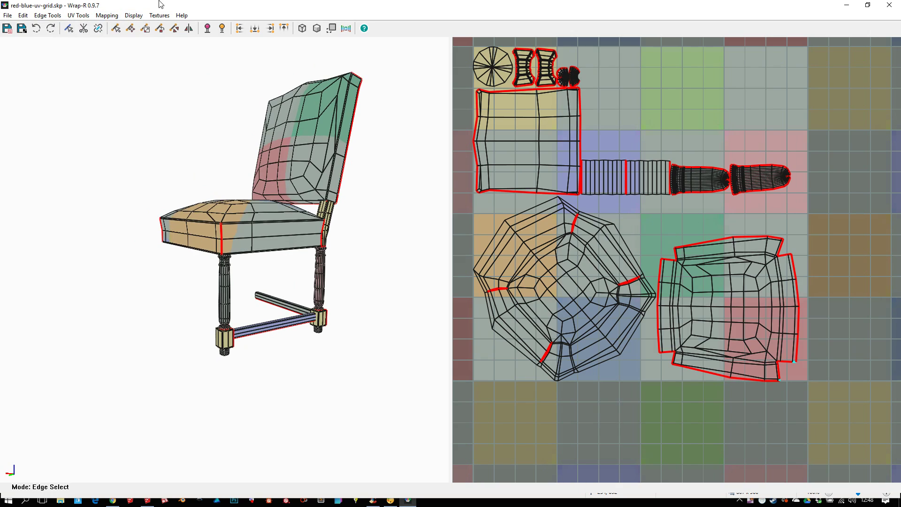
Limit edge selection to visible edges and test it with a box selection over the seat and lower backrest
left_click(331, 30)
left_click_drag(111, 134, 372, 302)
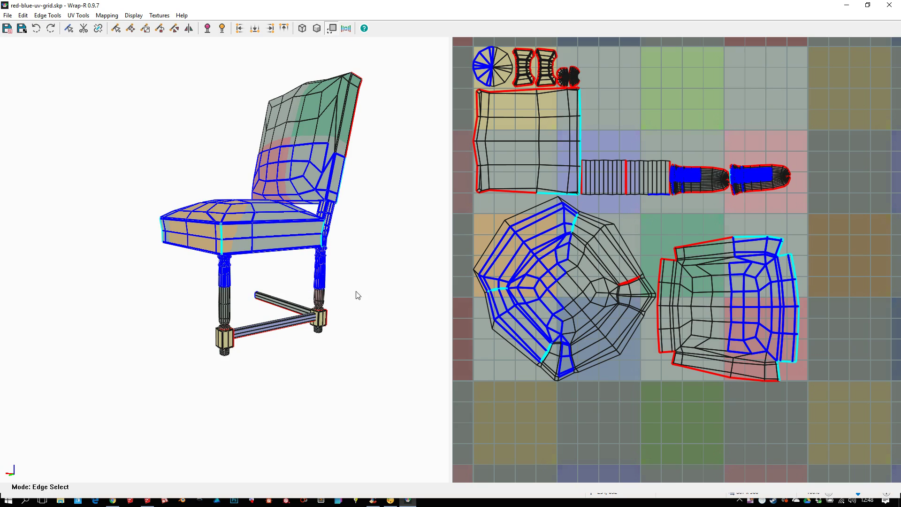
middle_click_drag(372, 302, 380, 300)
scroll(441, 207, "up", 5)
scroll(437, 206, "down", 5)
middle_click_drag(436, 207, 349, 224)
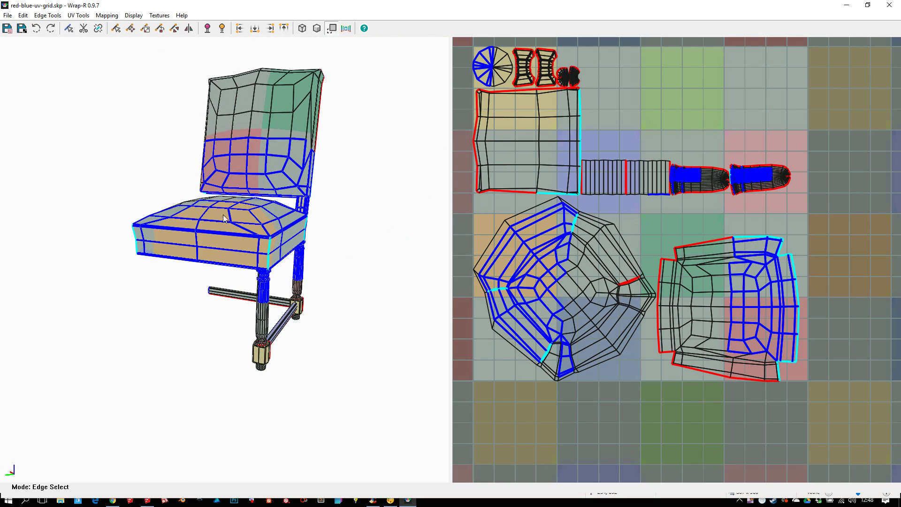
left_click(350, 224)
scroll(345, 221, "up", 2)
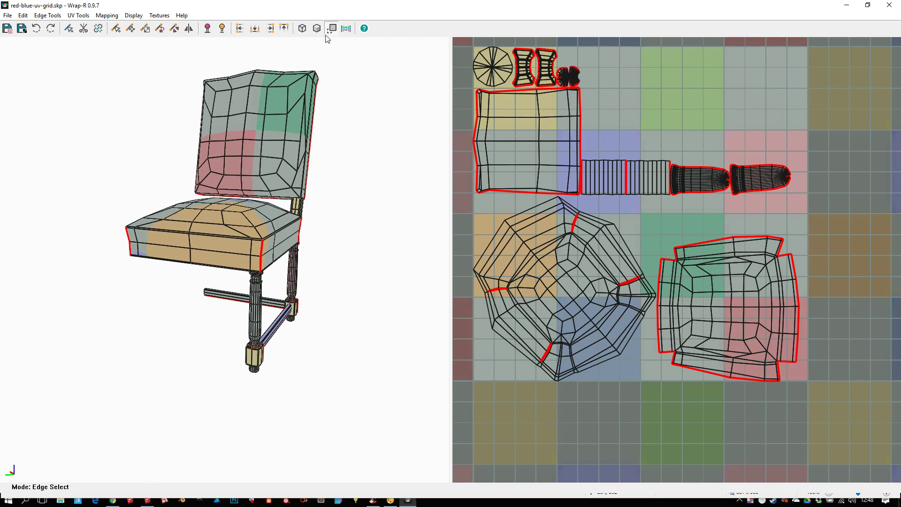
Show the UV stretch colouring on the chair and its islands briefly, and switch it off
left_click(349, 29)
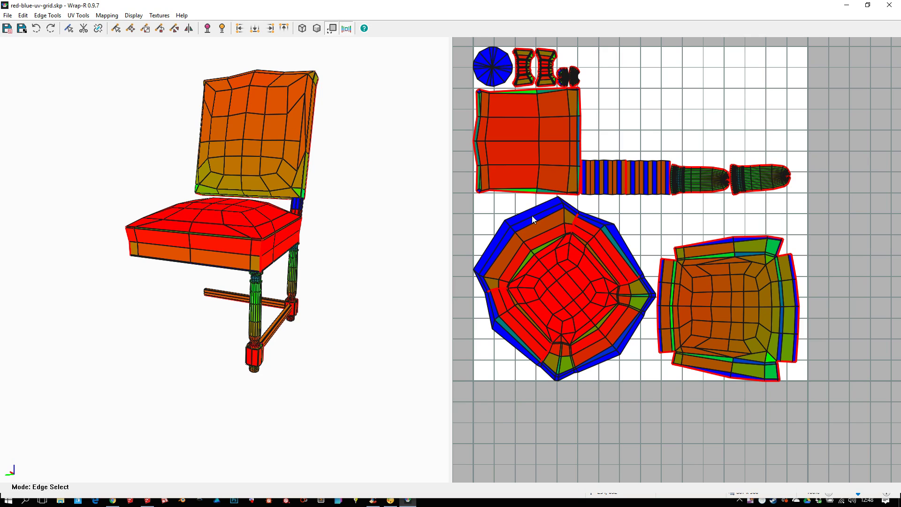
left_click(346, 29)
scroll(264, 244, "up", 6)
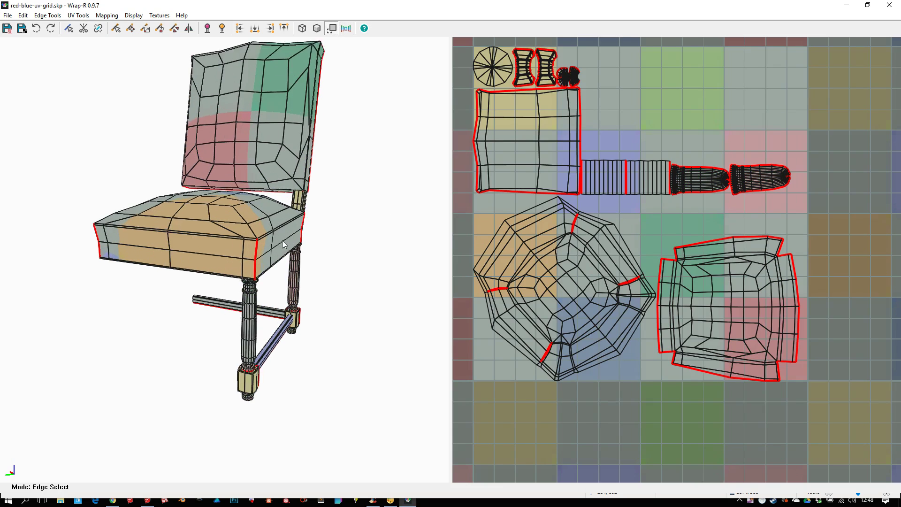
Cut the short uncut edges at the four corners of the seat's UV island to open its side flaps
scroll(656, 307, "up", 8)
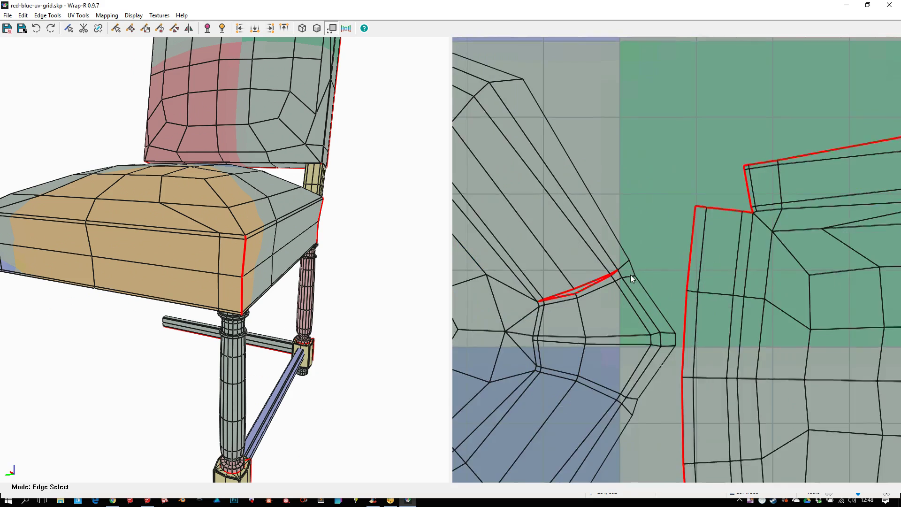
left_click(614, 264)
key("c")
scroll(667, 276, "down", 7)
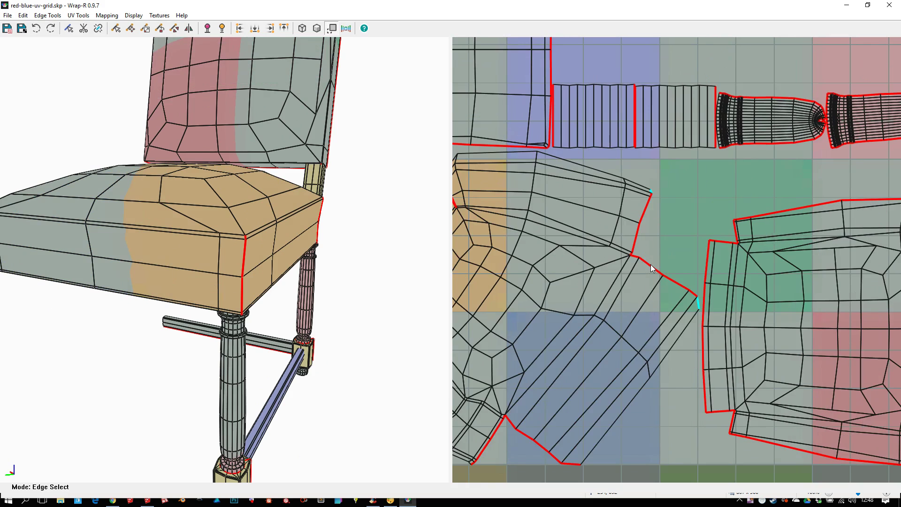
scroll(650, 264, "down", 4)
scroll(458, 283, "up", 4)
scroll(459, 287, "up", 2)
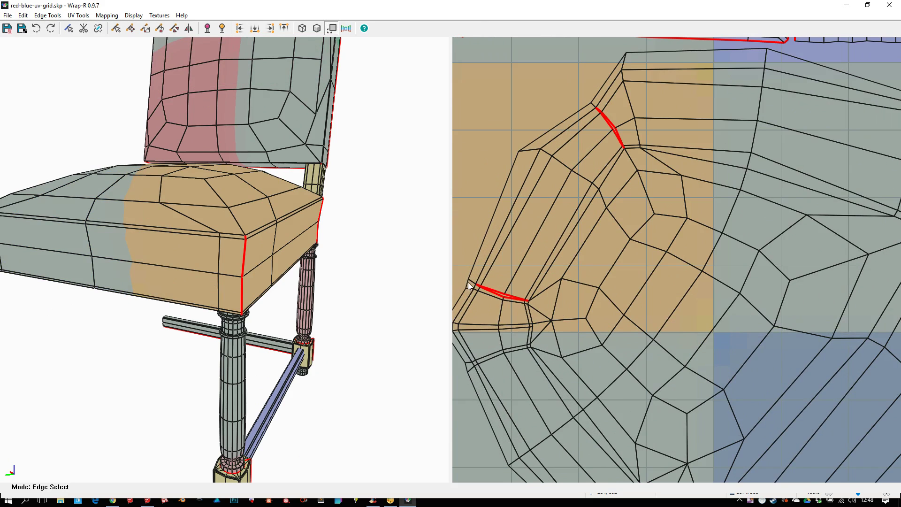
left_click_drag(471, 283, 561, 153)
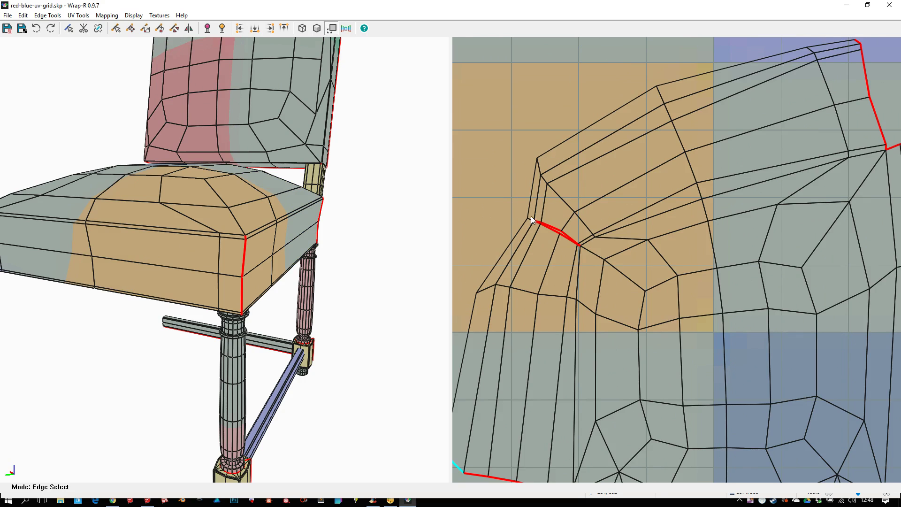
scroll(532, 213, "down", 4)
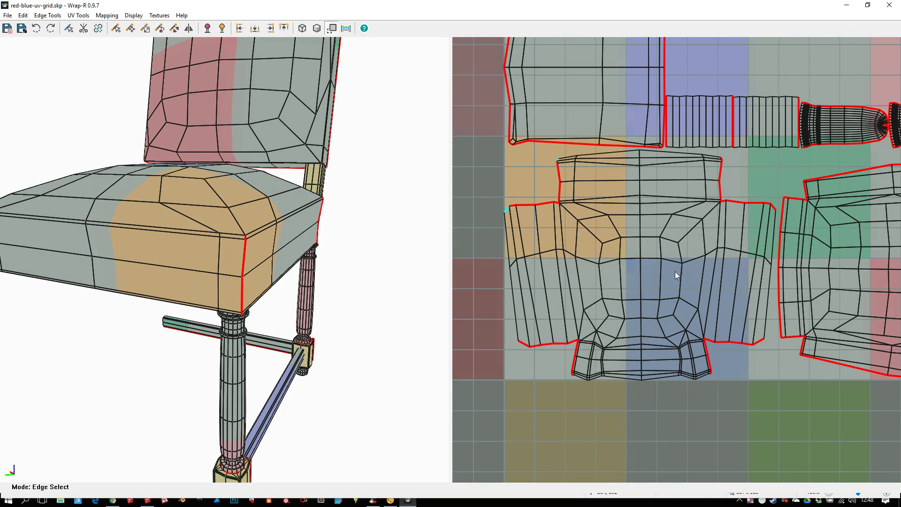
scroll(616, 236, "down", 3)
Display the UV stretch colouring and examine the distortion of the recut seat island
left_click(346, 28)
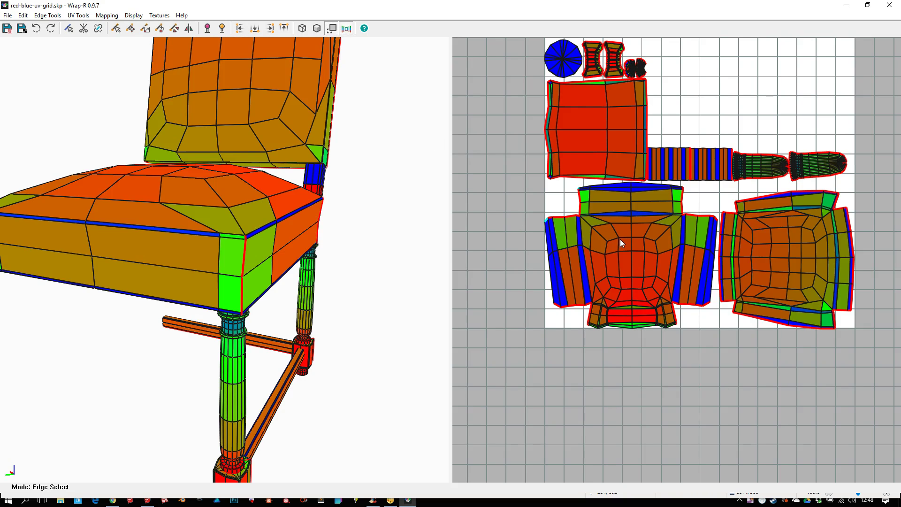
scroll(671, 296, "up", 4)
scroll(643, 303, "down", 5)
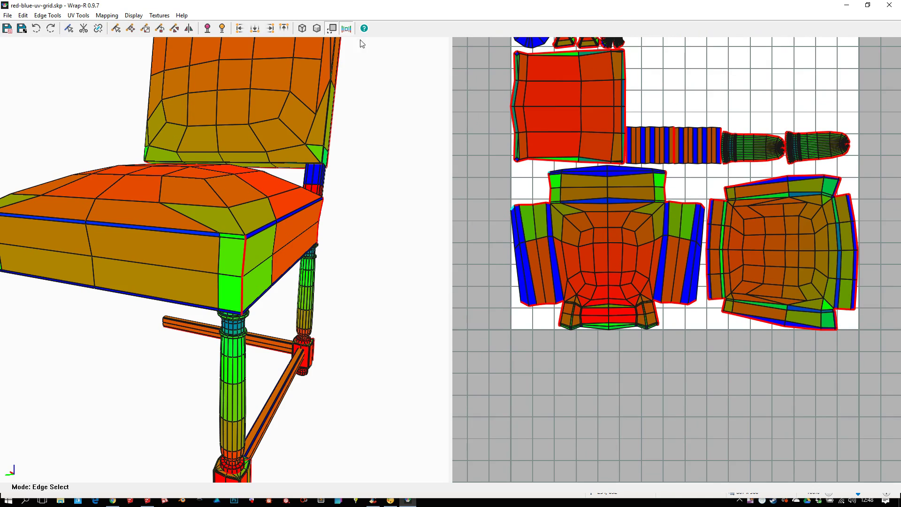
Display the SketchUp Texture on the chair and its UV layout
left_click(160, 15)
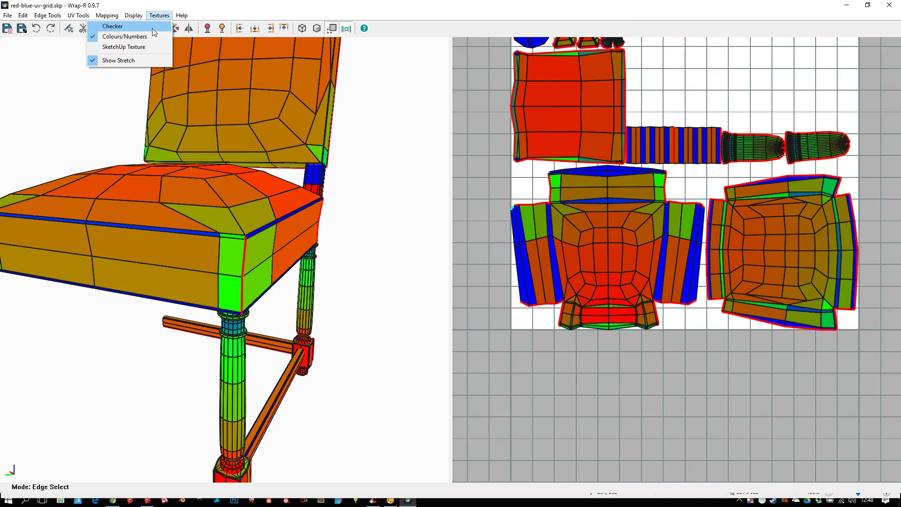
left_click(144, 49)
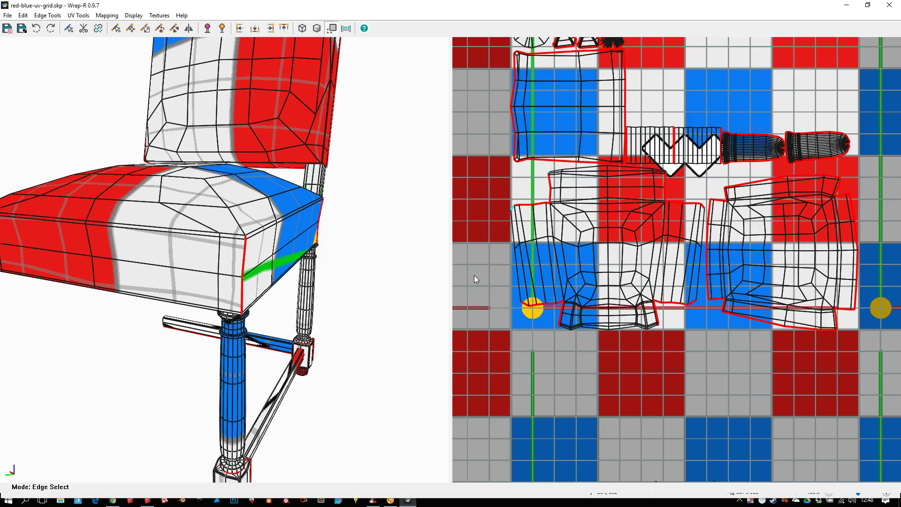
scroll(606, 278, "down", 3)
scroll(265, 247, "down", 3)
middle_click_drag(265, 246, 229, 231)
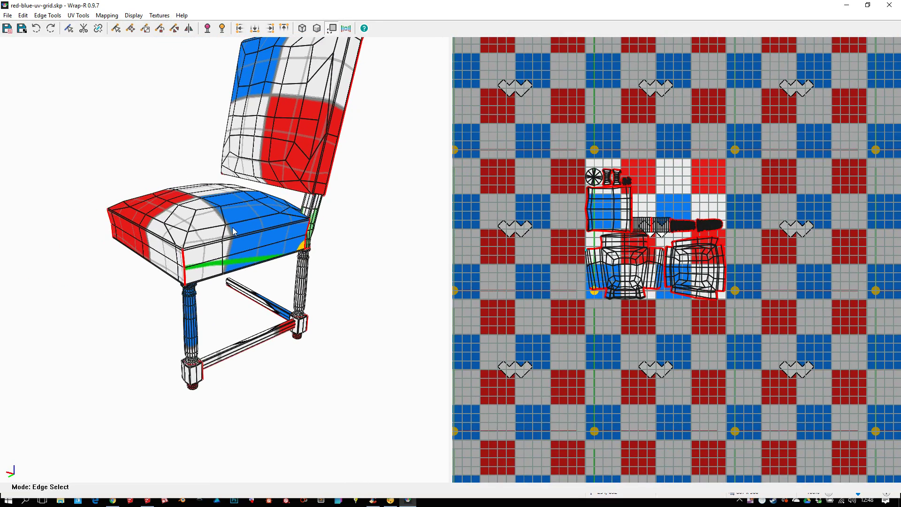
Tile the texture more densely and inspect the grid pattern on the seat and backrest from several angles
scroll(230, 232, "up", 3)
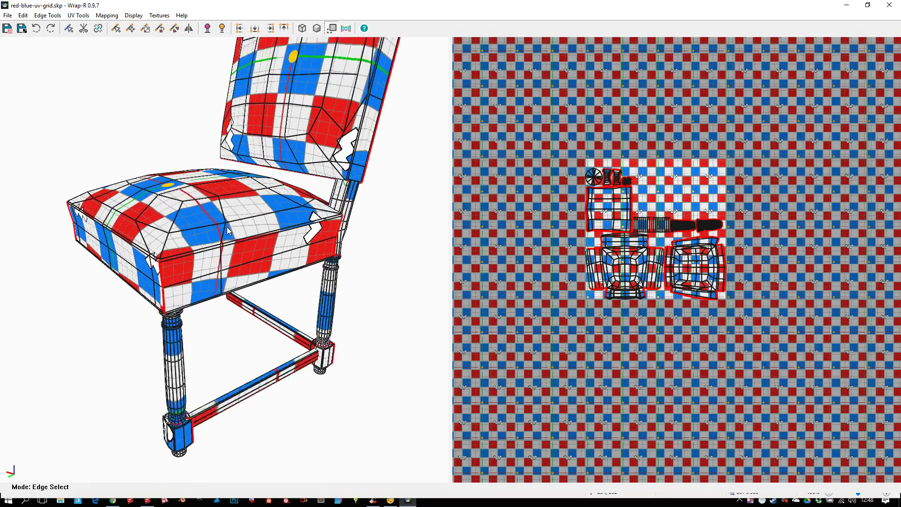
scroll(222, 234, "down", 1)
middle_click_drag(263, 223, 213, 244)
middle_click_drag(310, 193, 240, 194)
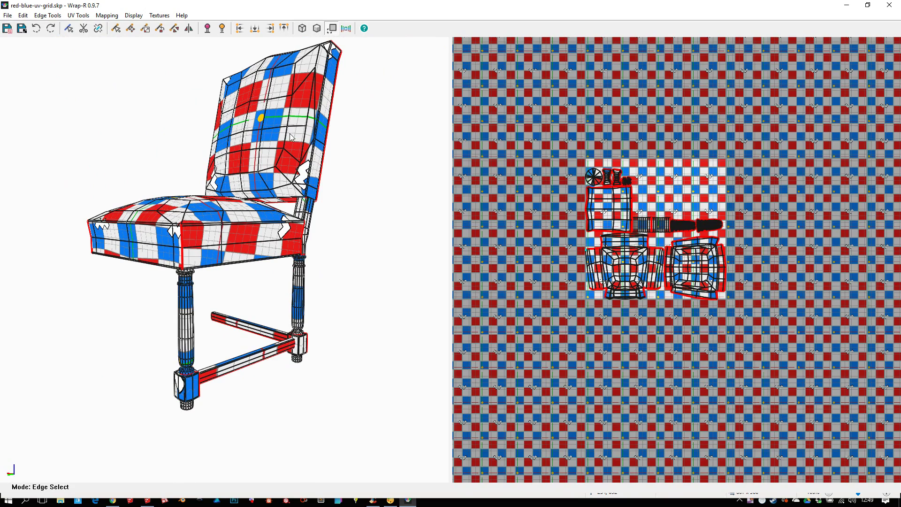
scroll(300, 101, "up", 5)
scroll(301, 100, "down", 6)
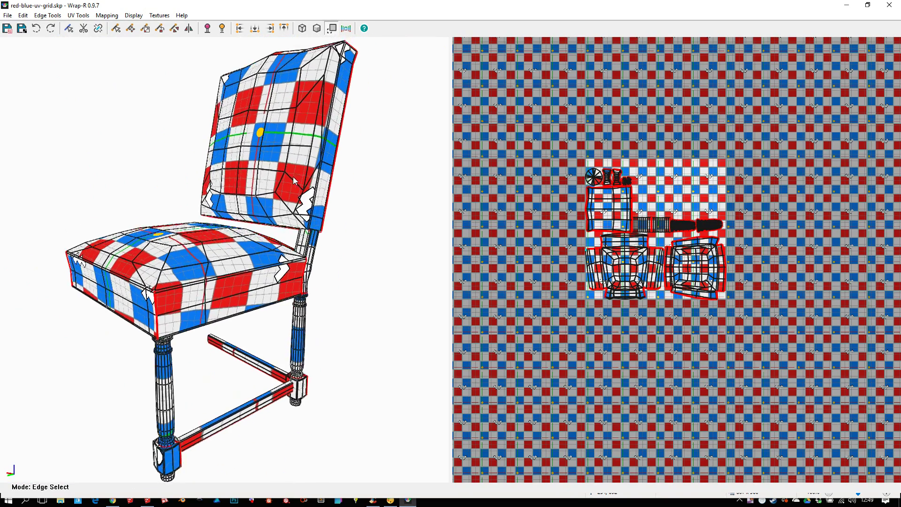
middle_click_drag(257, 213, 266, 226)
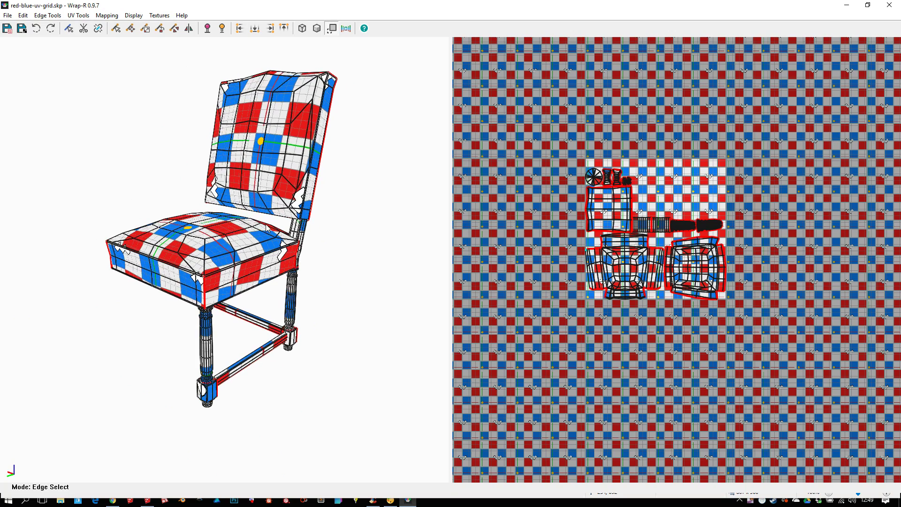
Restore the larger texture scale and display the Colours/Numbers texture
scroll(265, 225, "up", 2, "ctrl")
left_click(159, 15)
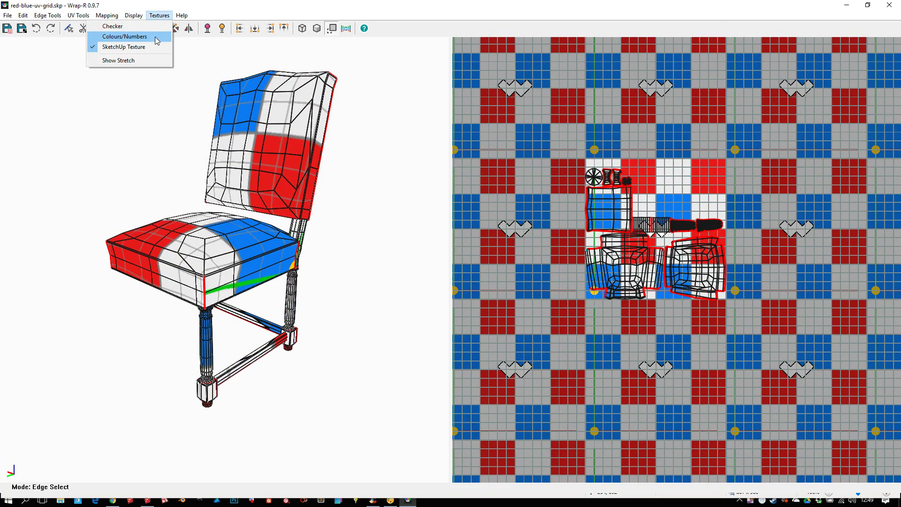
left_click(154, 37)
Cut the remaining uncut edges at the closed end of the turned leg's UV island so it unwraps open
scroll(244, 225, "up", 3)
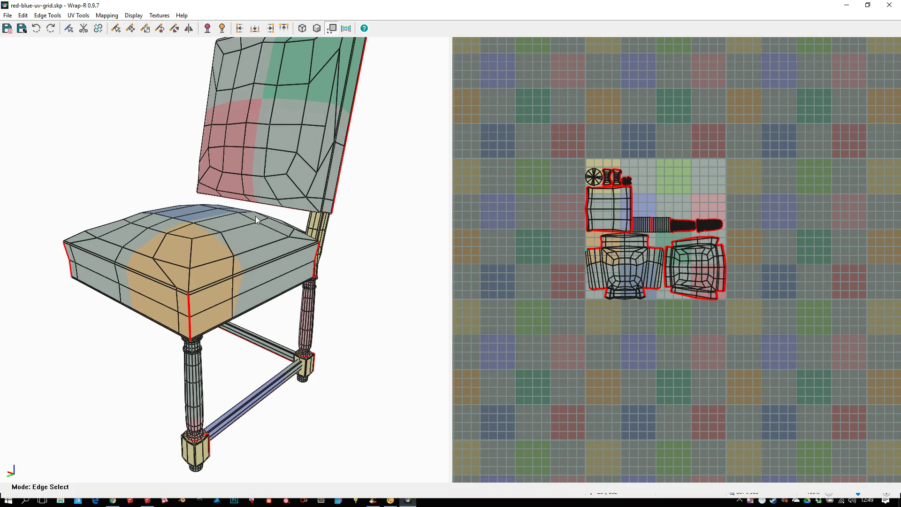
scroll(744, 226, "up", 3)
scroll(743, 226, "up", 6)
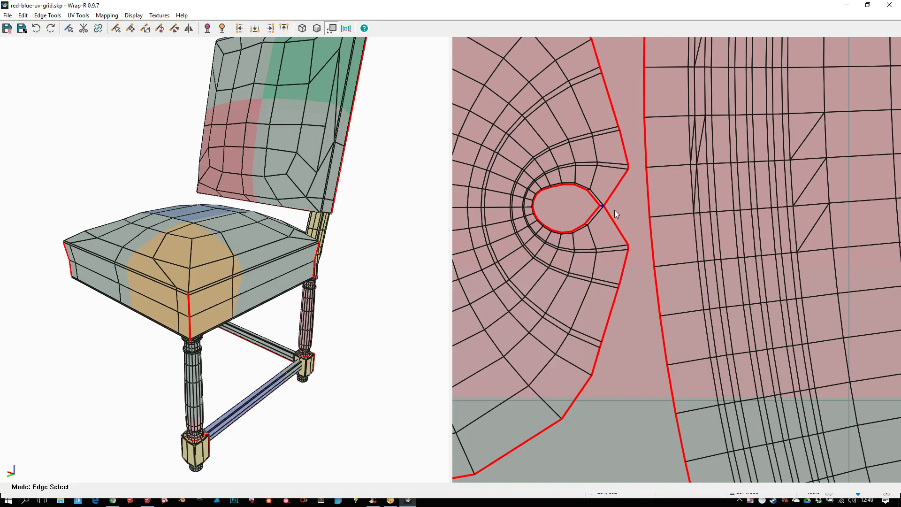
scroll(573, 216, "down", 3)
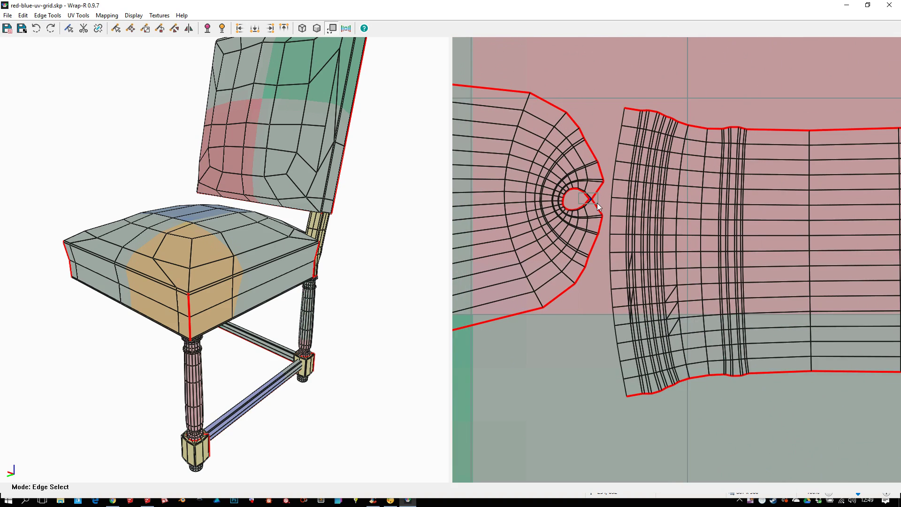
scroll(593, 221, "down", 5)
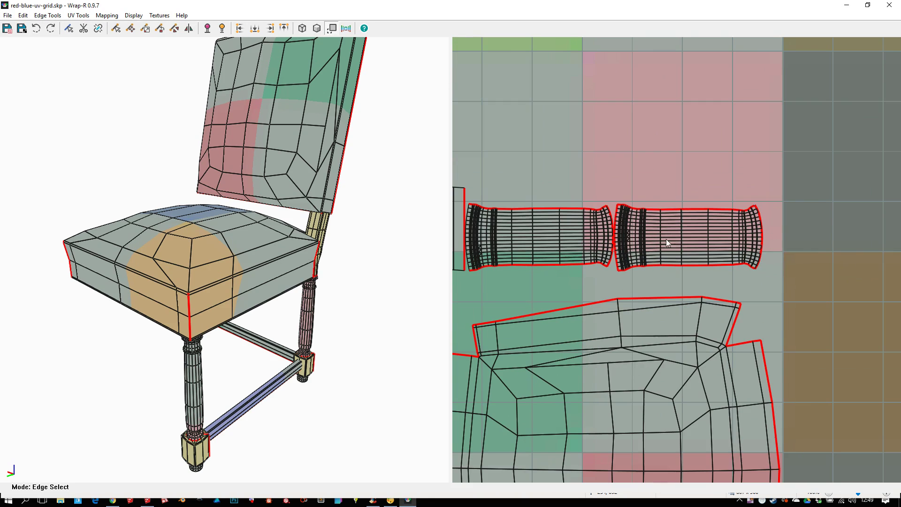
Examine the turned-leg islands and the rest of the UV layout for other islands with missing cuts
left_click_drag(769, 279, 619, 193)
left_click(547, 232)
scroll(720, 233, "down", 4)
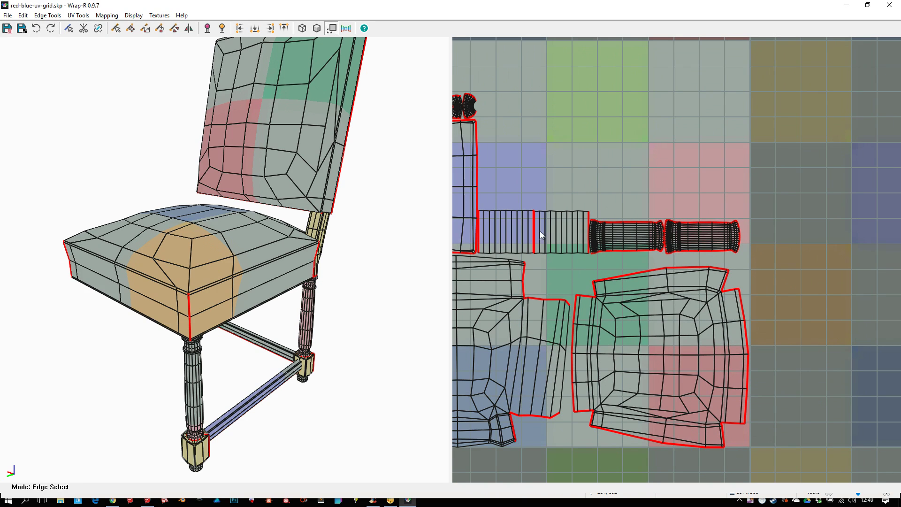
scroll(690, 237, "down", 2)
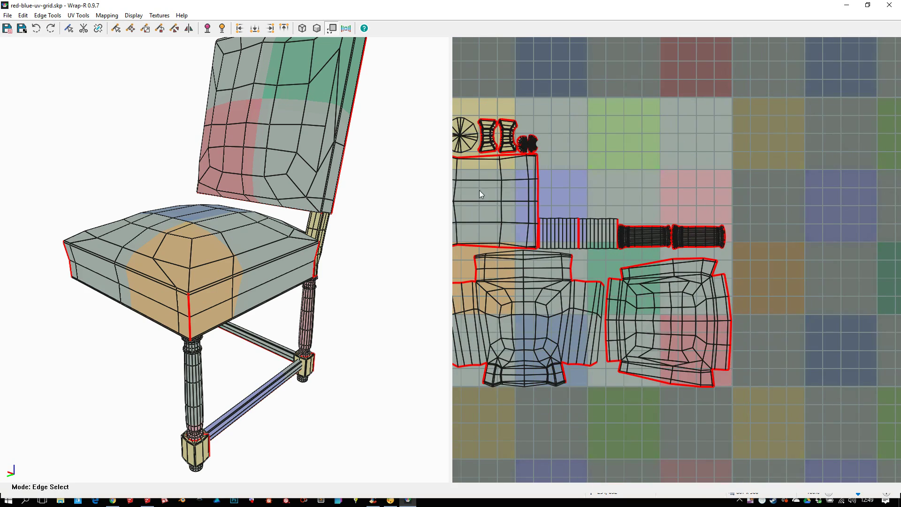
scroll(540, 197, "down", 2)
middle_click_drag(569, 195, 647, 182)
scroll(645, 182, "up", 4)
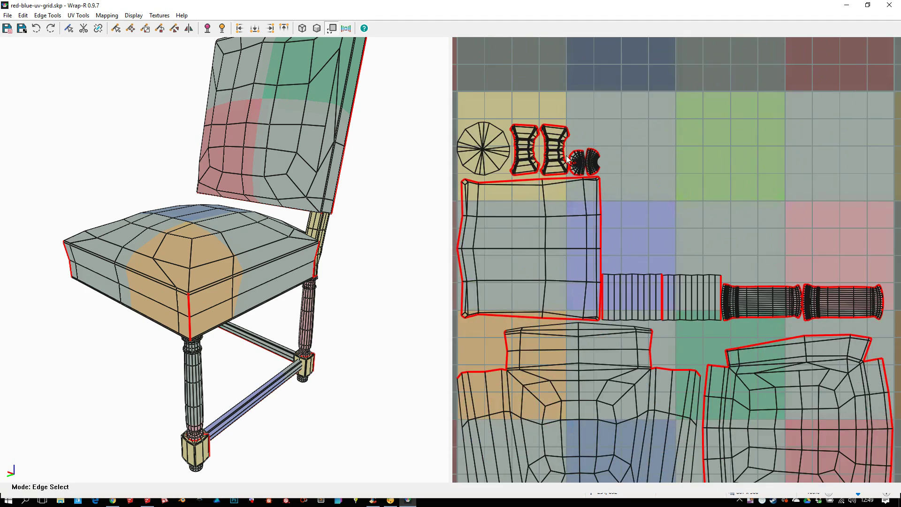
Locate the small foot islands on the chair and cut the uncut edges beside the distorted island's hole so it opens into a fan
scroll(572, 145, "up", 5)
scroll(573, 145, "up", 4)
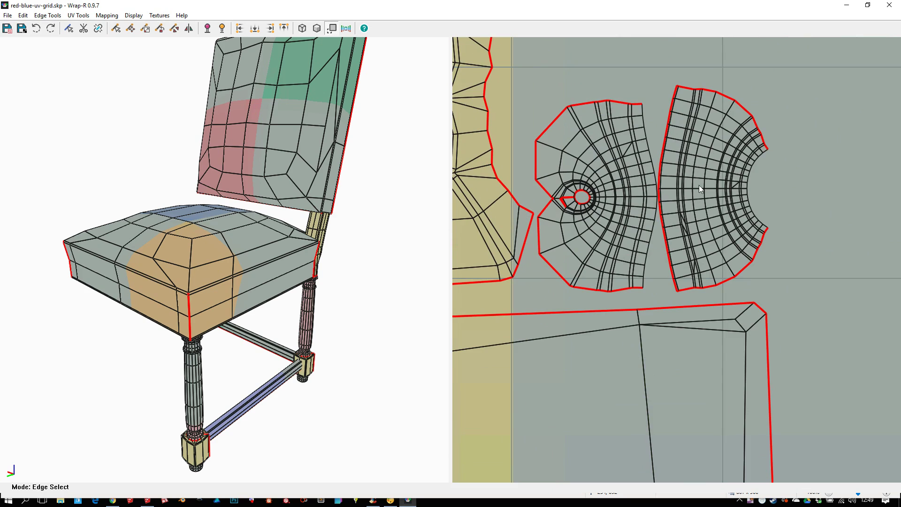
middle_click_drag(264, 384, 206, 320)
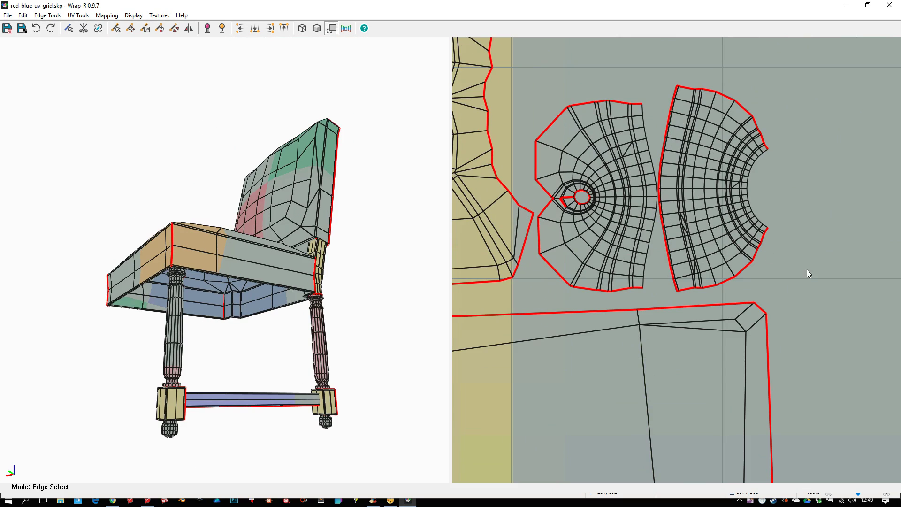
left_click_drag(807, 269, 694, 128)
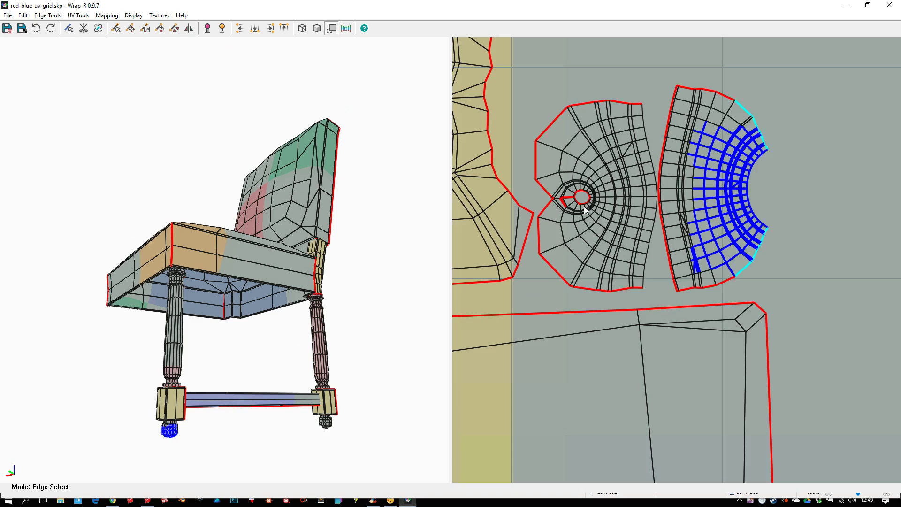
scroll(588, 212, "up", 3)
left_click(537, 160)
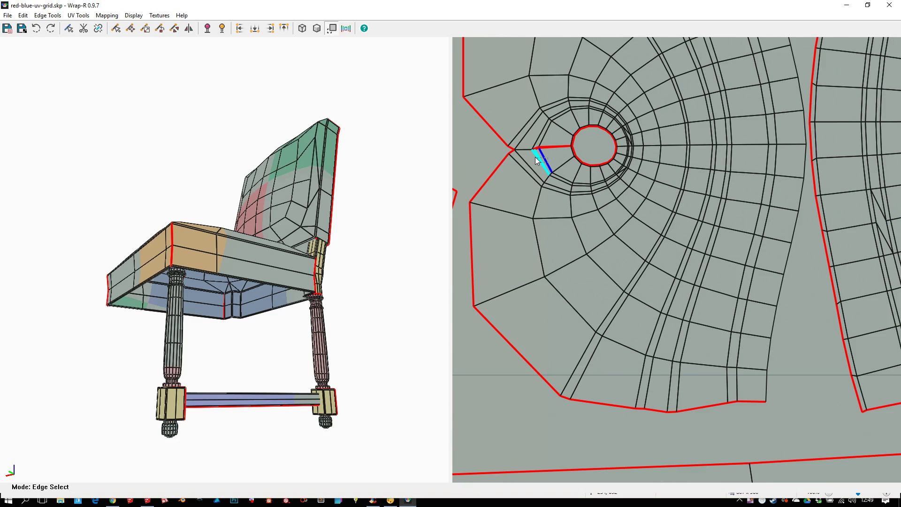
left_click(535, 157, "shift")
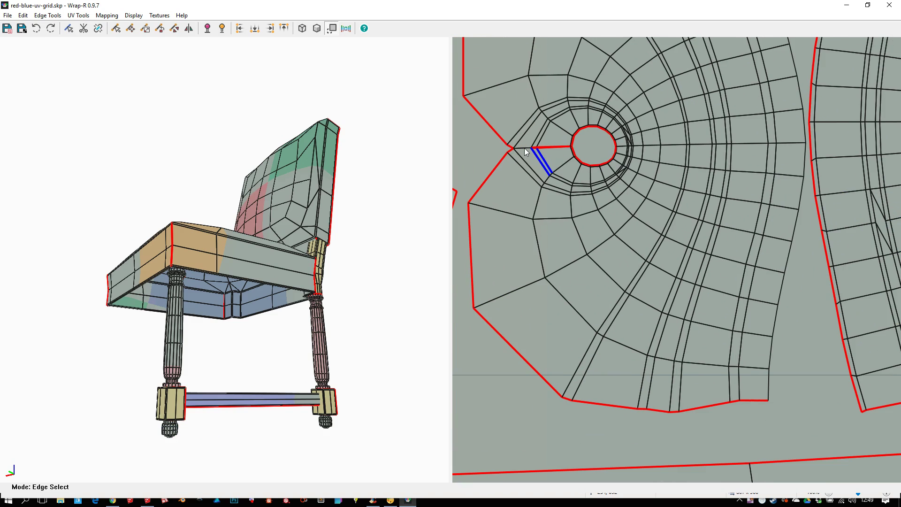
key("c")
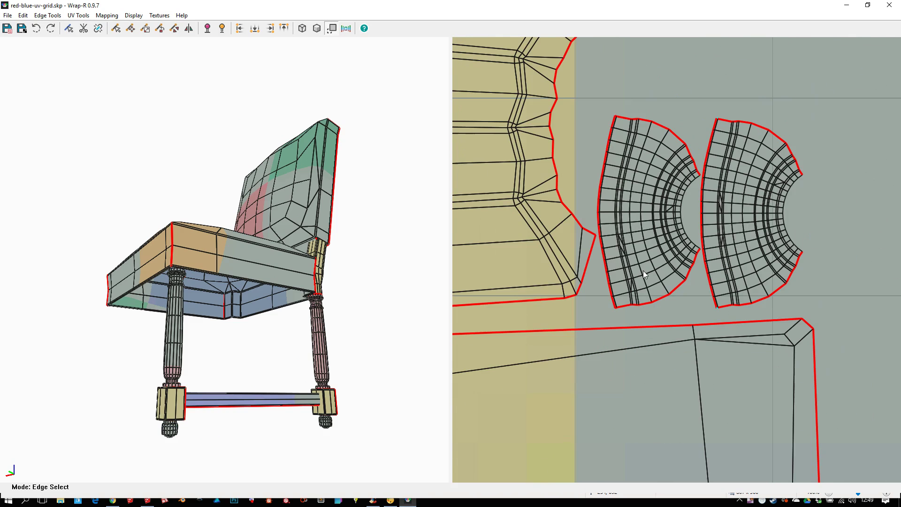
Select the radial edges of the round UV island to identify its part on the chair and examine that rear post
scroll(684, 227, "down", 3)
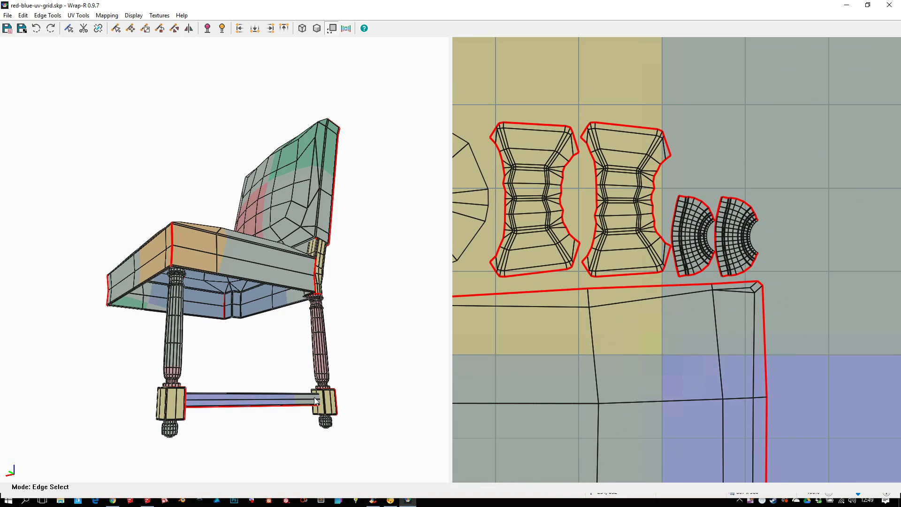
scroll(631, 207, "down", 2)
scroll(530, 205, "up", 3)
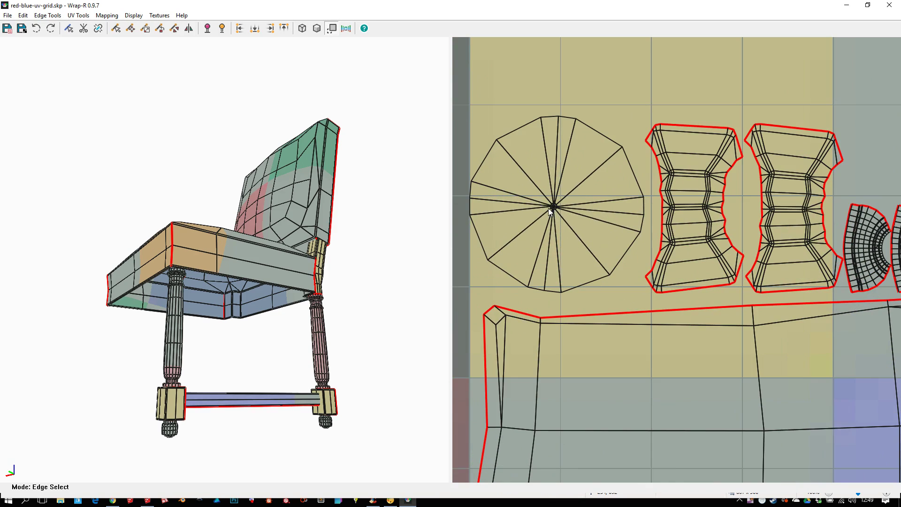
left_click(553, 205)
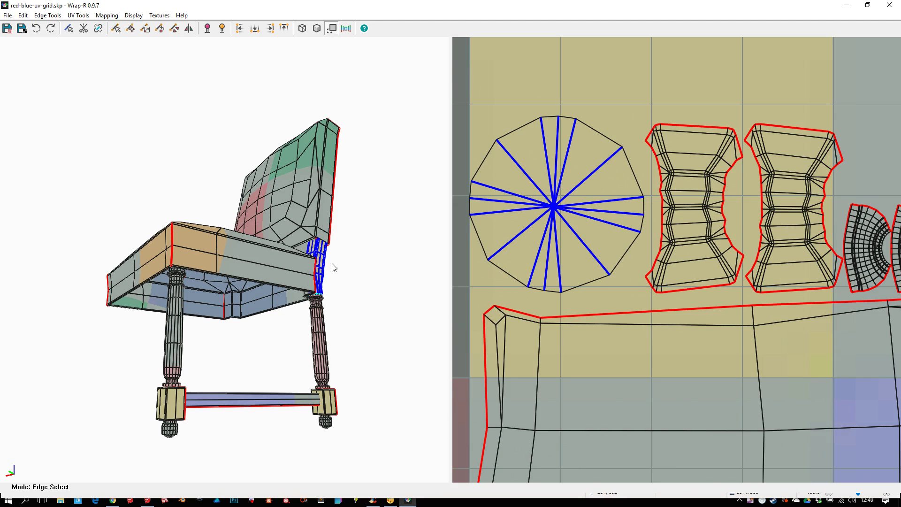
scroll(311, 296, "up", 1)
scroll(311, 297, "up", 5)
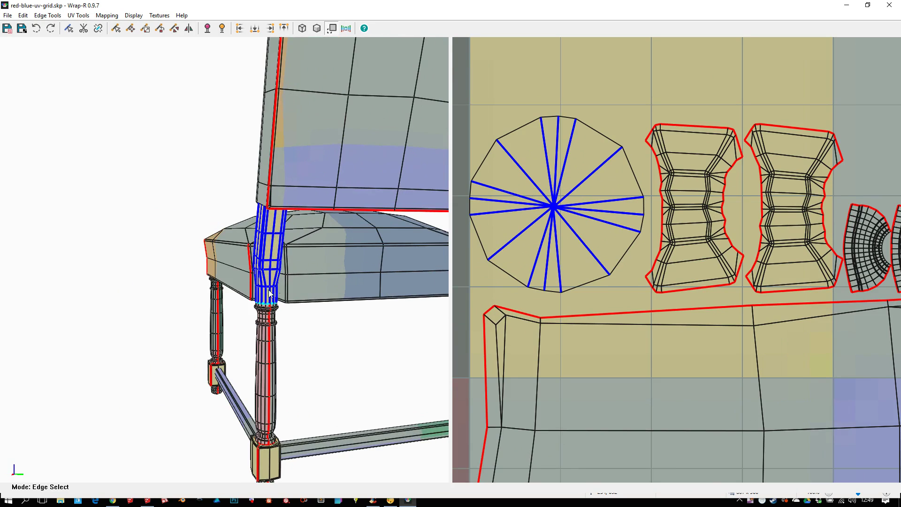
scroll(276, 239, "down", 2)
Try to select the vertical run of edges on the rear post starting from its upper edge
left_click(268, 188)
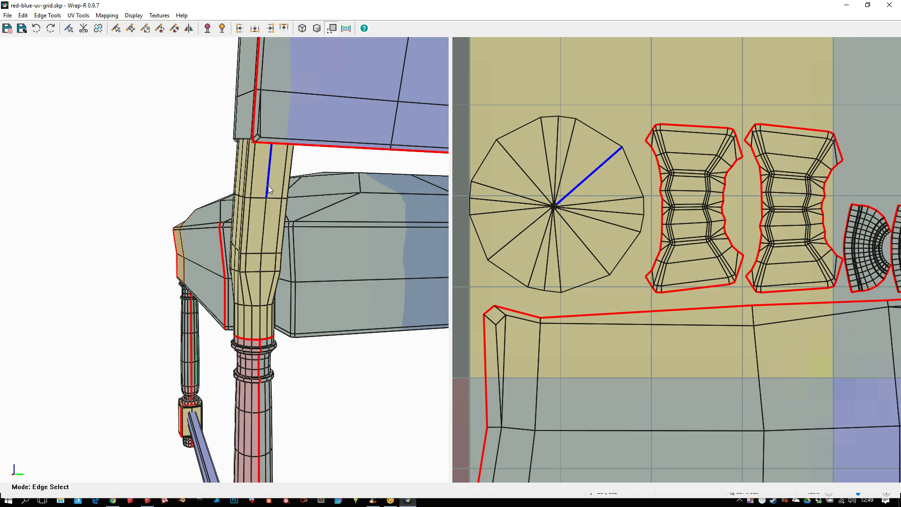
scroll(268, 185, "down", 3)
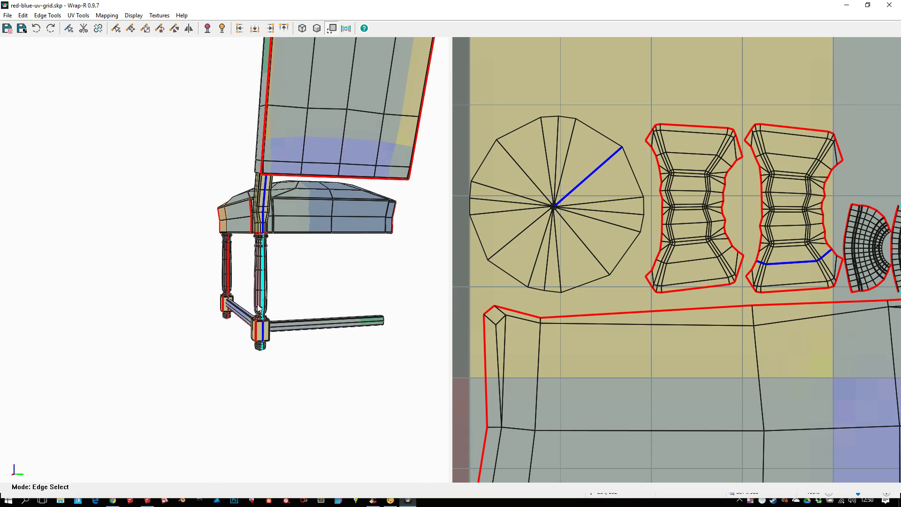
scroll(258, 202, "up", 2)
scroll(257, 202, "up", 2)
Select the vertical edge path down the rear post from the backrest to the turned leg and cut it as a seam
left_click(291, 120)
left_click(289, 126)
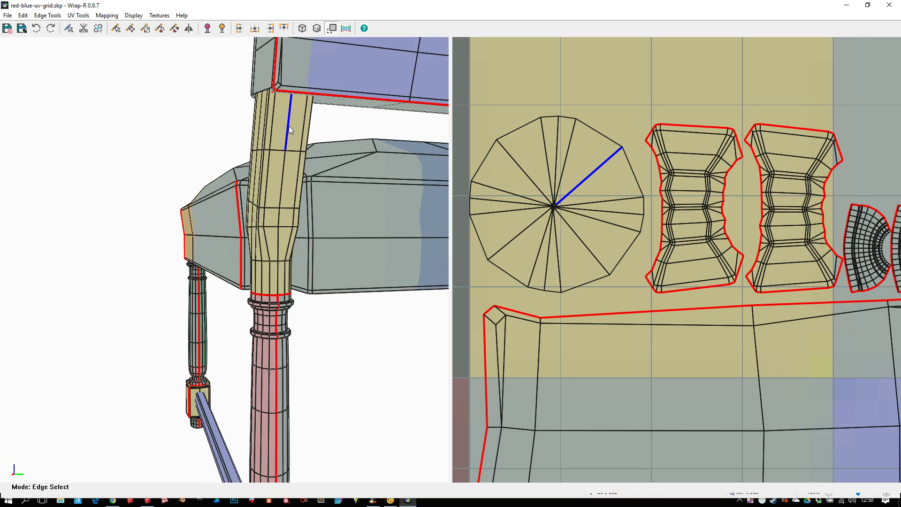
key("l")
left_click(278, 277)
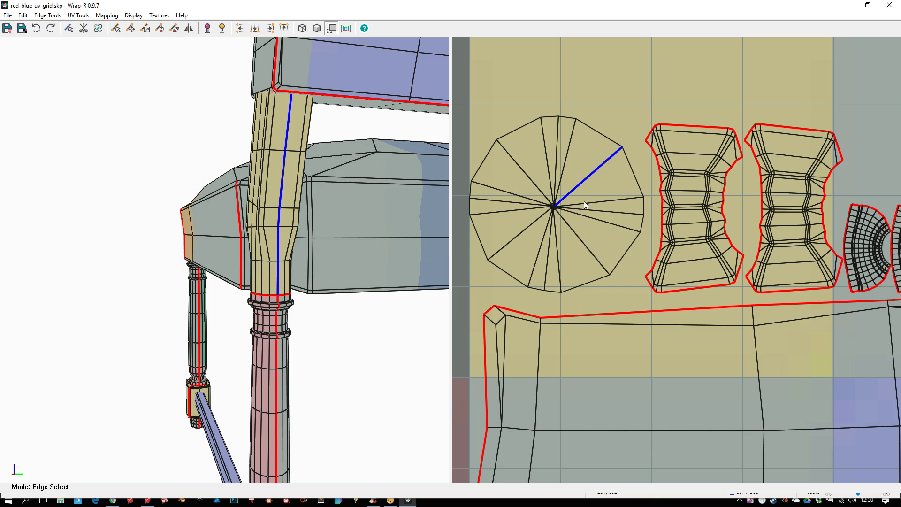
scroll(565, 190, "down", 3)
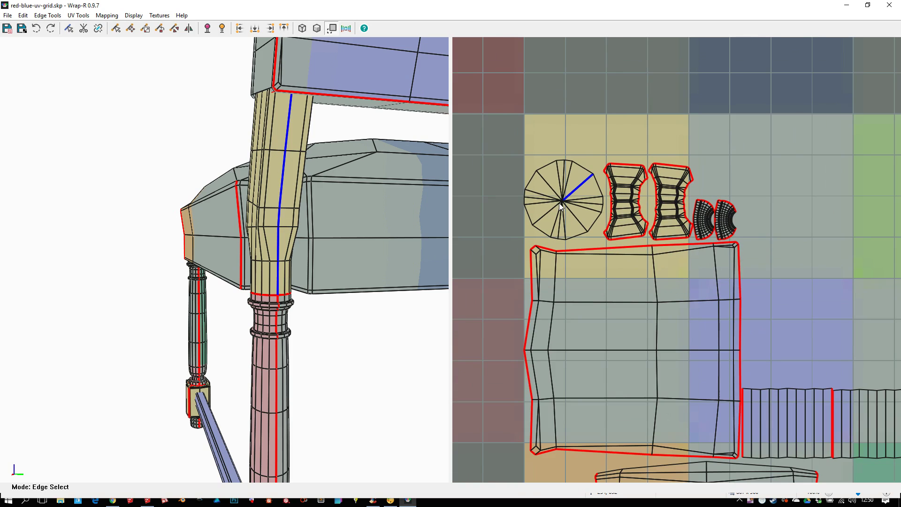
key("c")
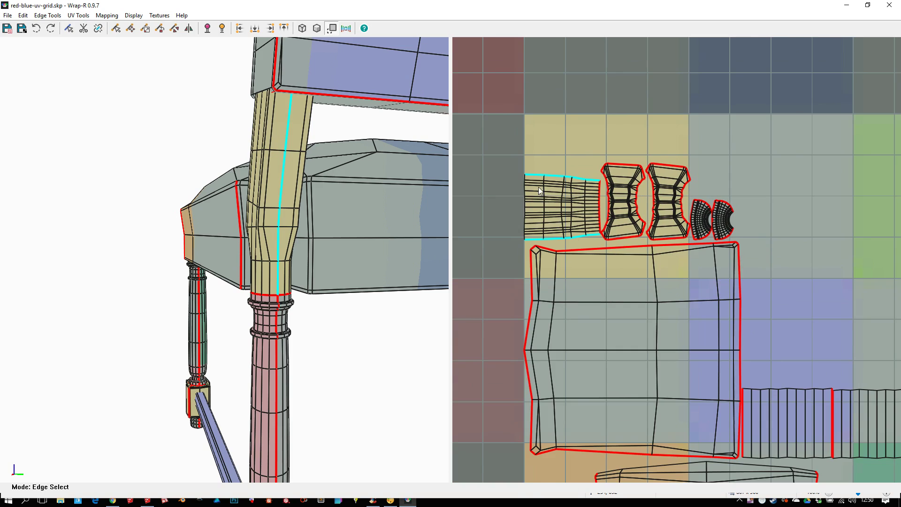
Select all UV islands and move the entire layout up, clear of the central texture tile
scroll(543, 191, "down", 2)
scroll(547, 200, "down", 3)
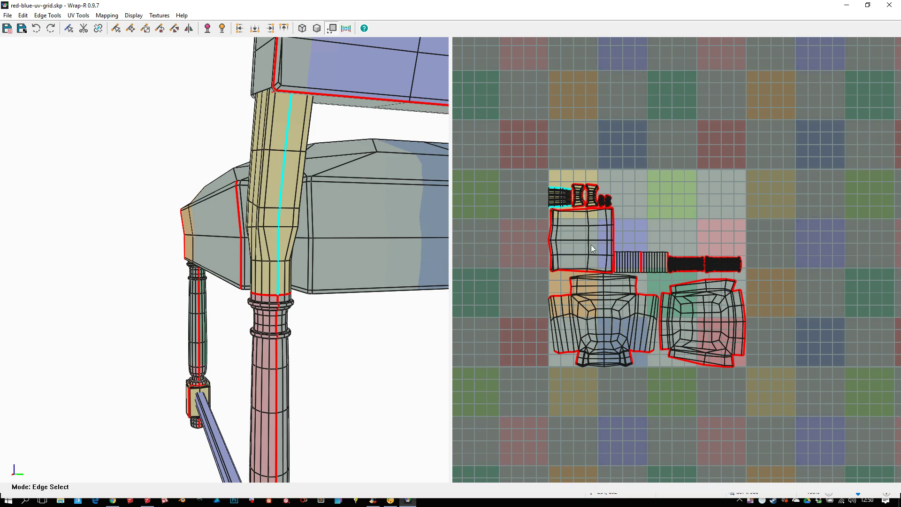
left_click_drag(533, 155, 539, 165)
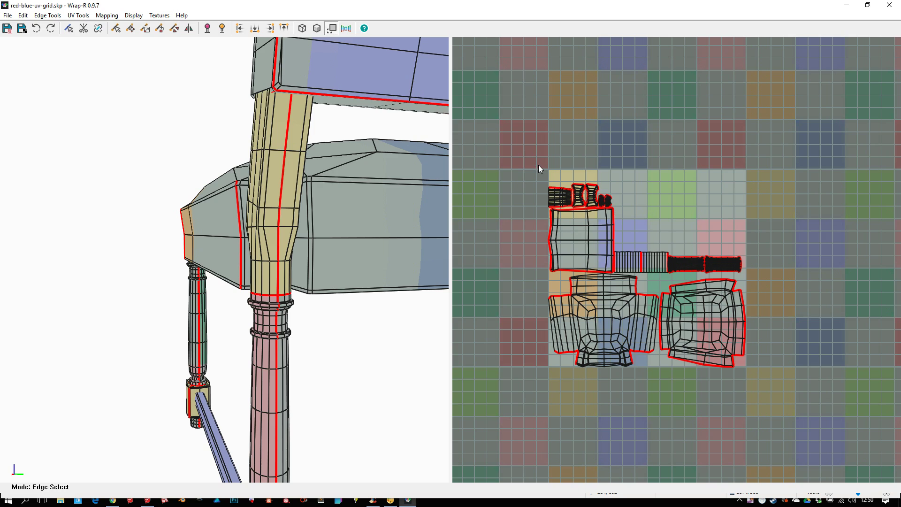
key("u")
left_click_drag(529, 149, 816, 392)
key("m")
left_click_drag(629, 396, 626, 185)
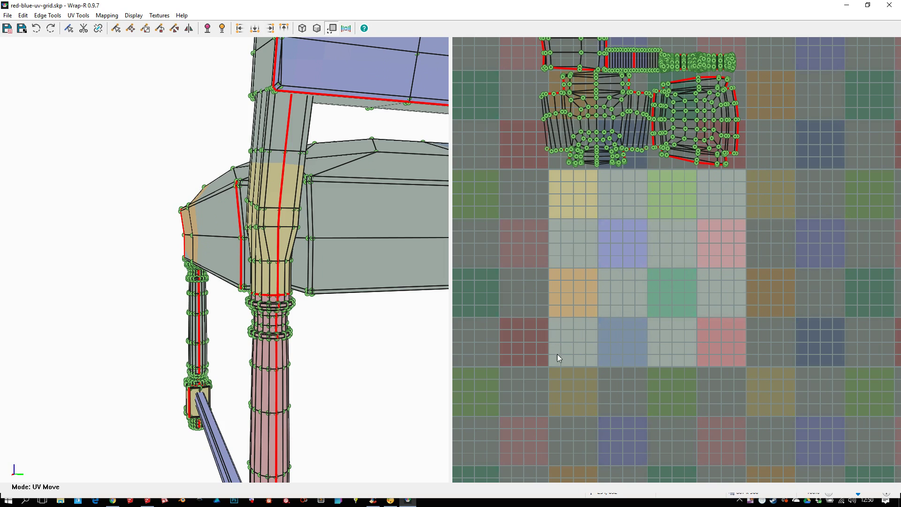
middle_click_drag(645, 280, 616, 328)
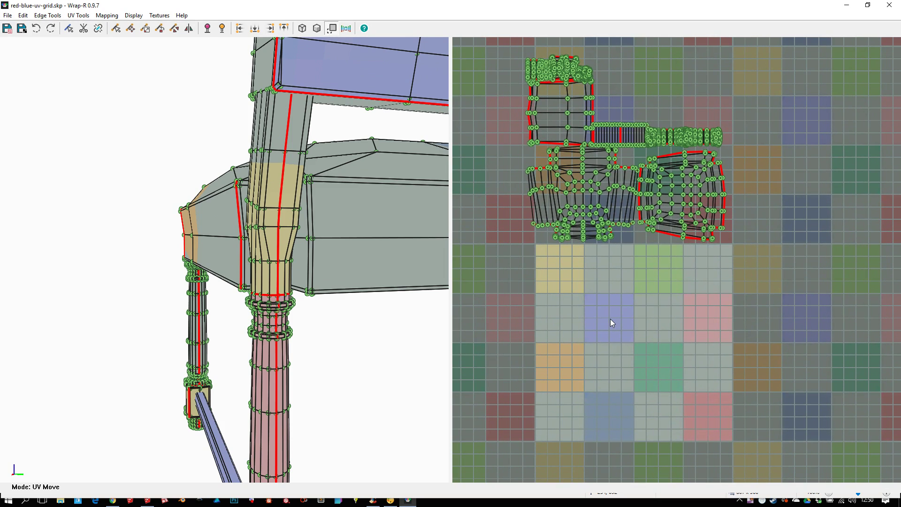
Select only the seat's UV island and move it into the lower-left corner of the central texture tile
key("s")
left_click(582, 190)
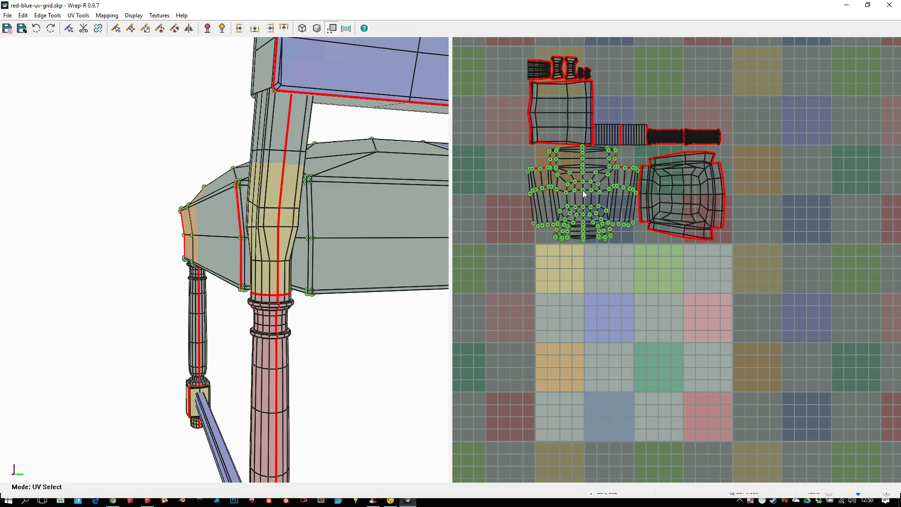
key("Escape")
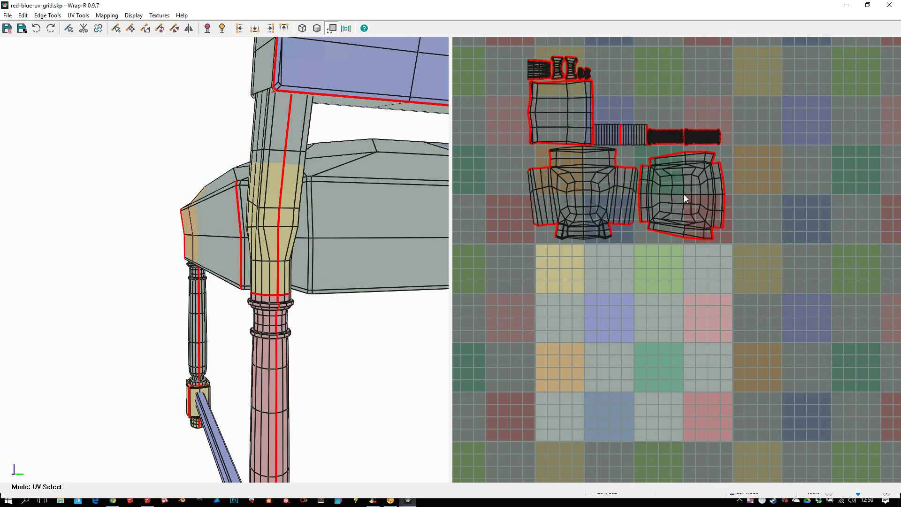
left_click(686, 197)
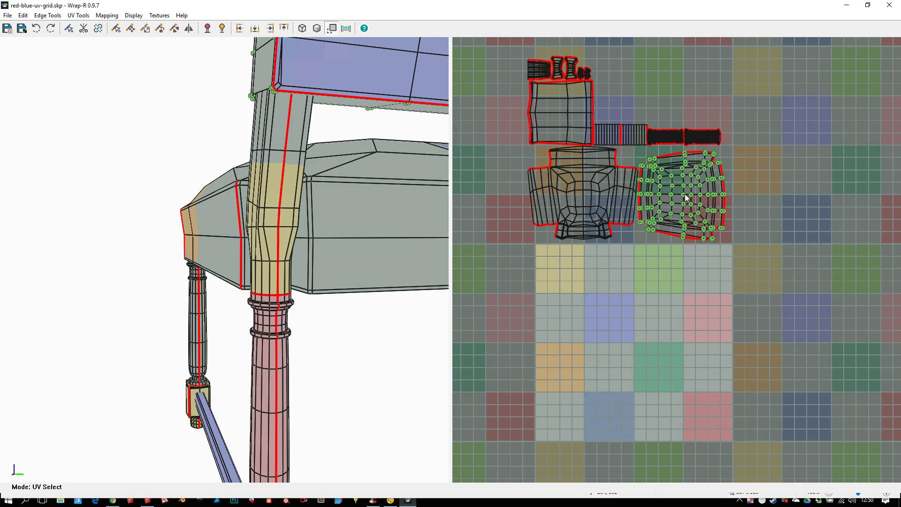
left_click(583, 190)
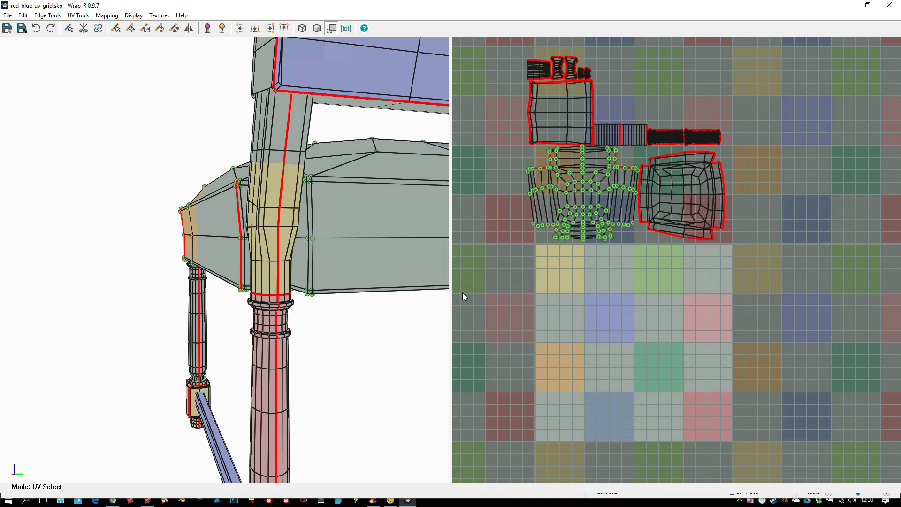
key("g")
scroll(570, 218, "down", 3)
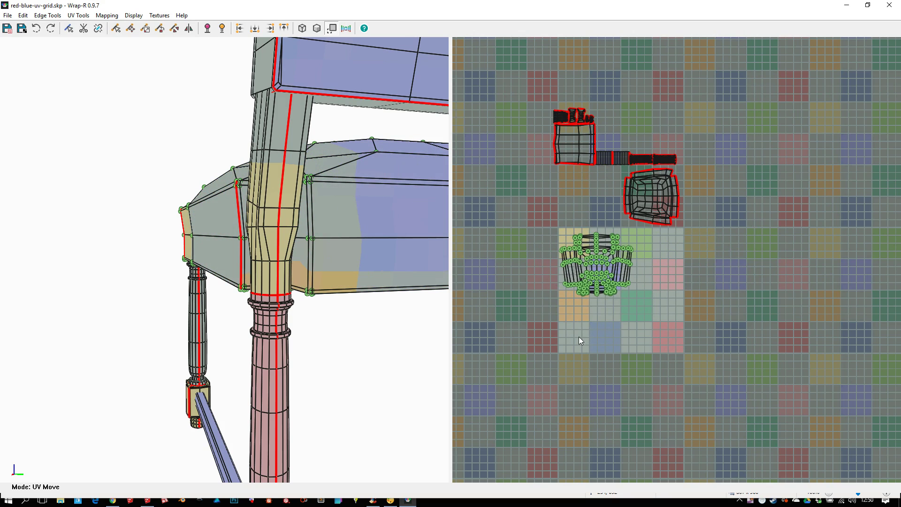
scroll(596, 291, "up", 3)
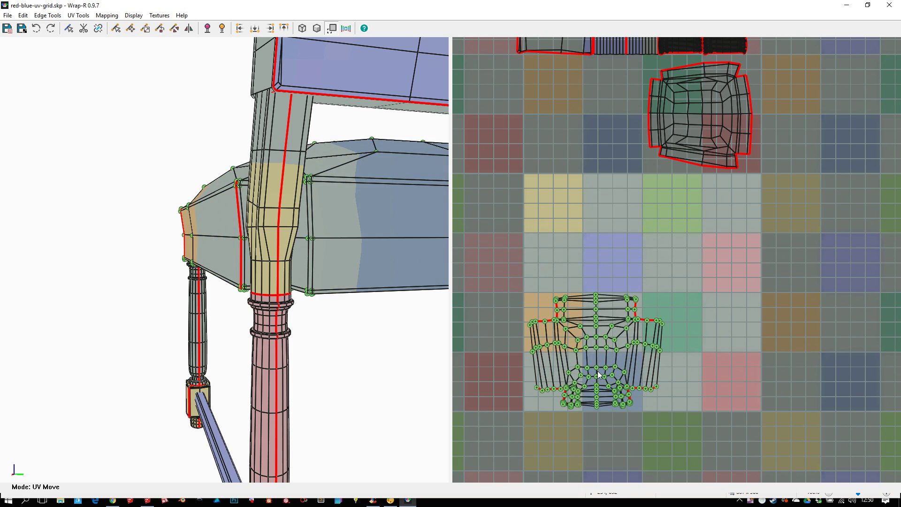
scroll(589, 280, "down", 1)
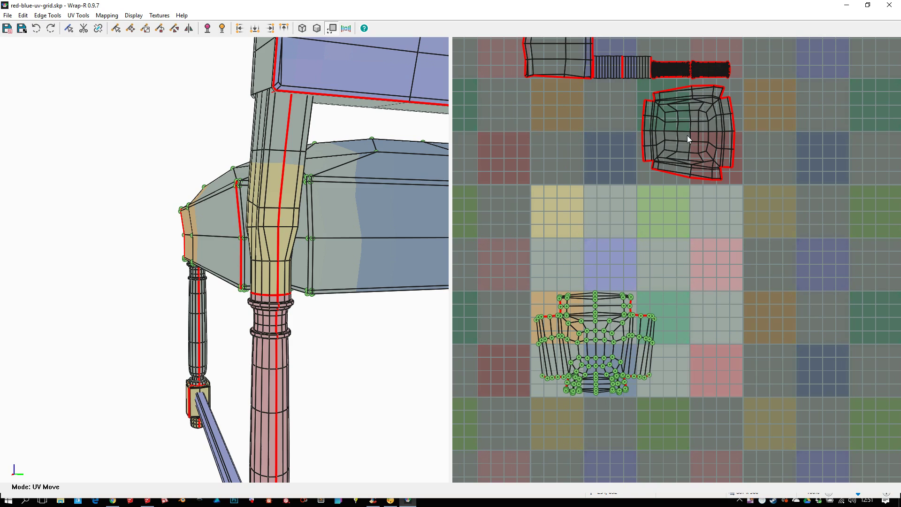
Select the backrest cushion's UV island, rotate it a quarter turn, and move it into the upper-right corner of the central texture tile
key("space")
left_click(689, 135)
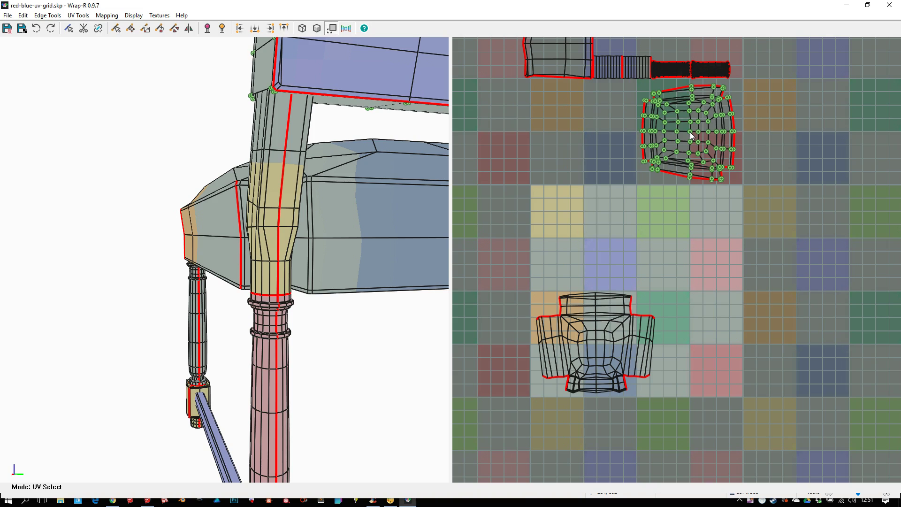
key("r")
left_click_drag(614, 184, 784, 249)
key("m")
left_click_drag(748, 213, 756, 273)
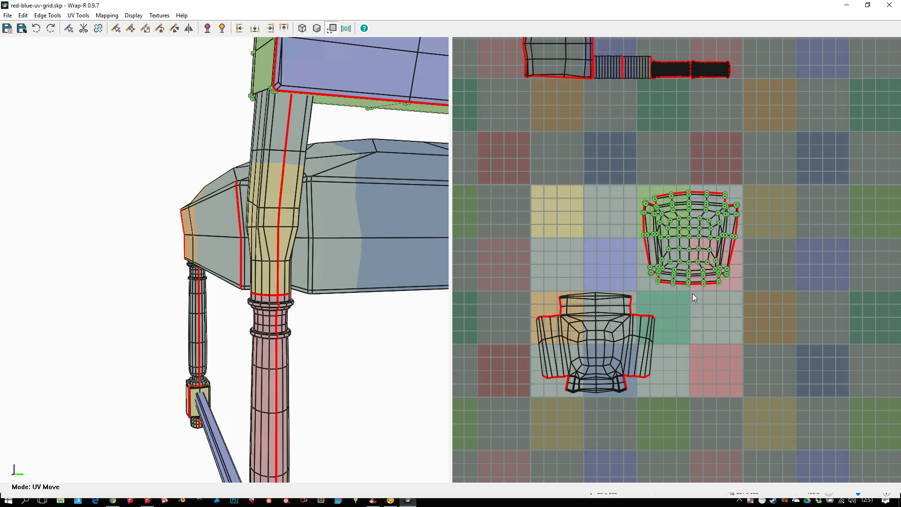
Select the flat rear backrest panel's UV island, rotate it upright, and move it into the lower-right corner of the central tile
scroll(694, 292, "down", 2)
scroll(608, 120, "up", 3)
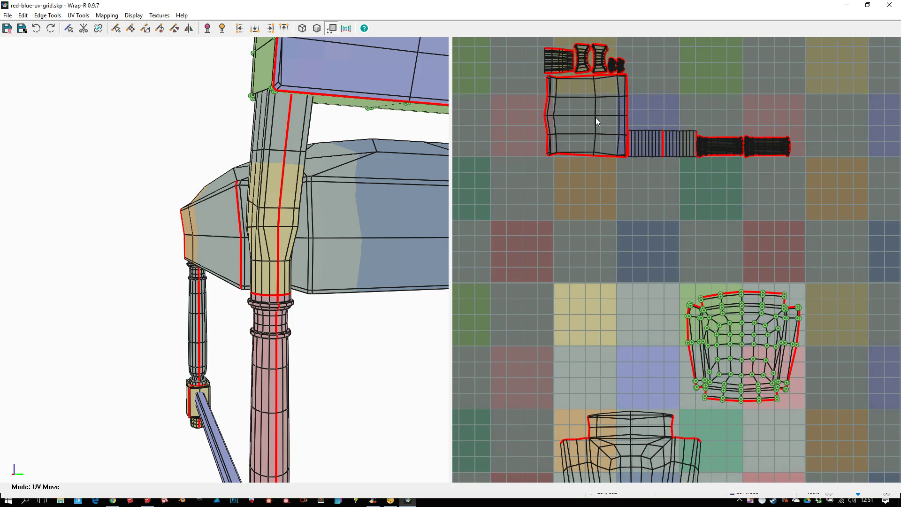
key("s")
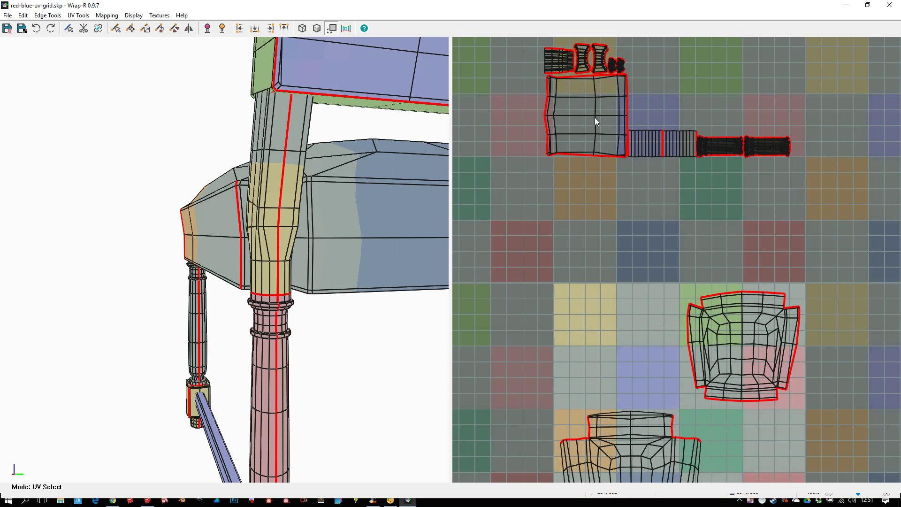
left_click(595, 117)
key("r")
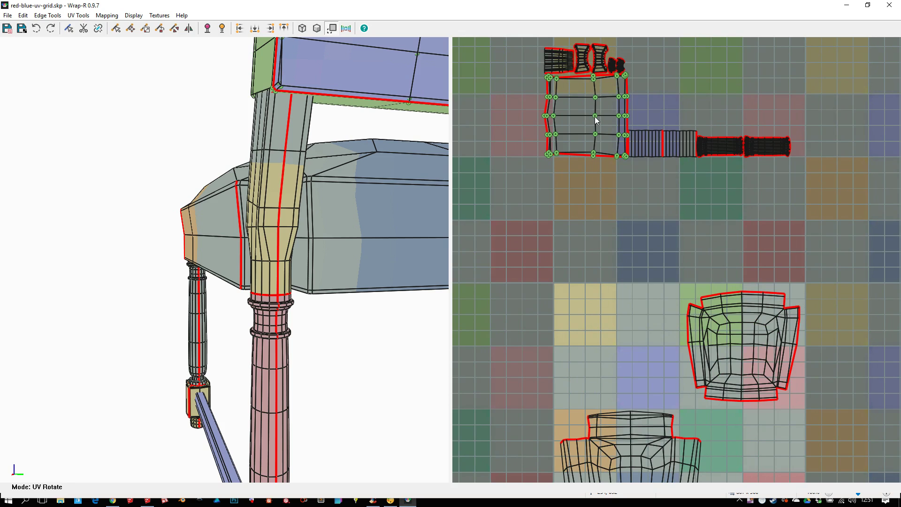
left_click_drag(556, 215, 784, 211)
left_click_drag(671, 219, 614, 64)
scroll(324, 93, "down", 6)
scroll(271, 200, "up", 3)
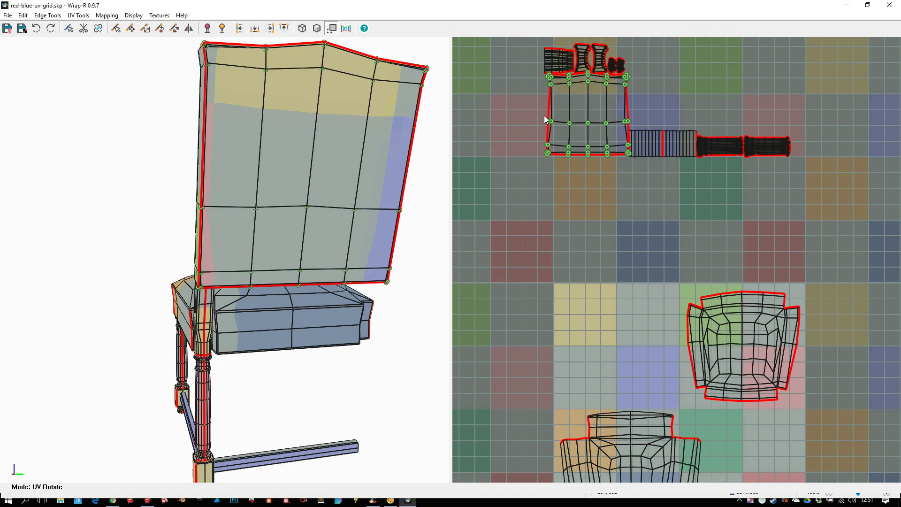
scroll(534, 111, "down", 2)
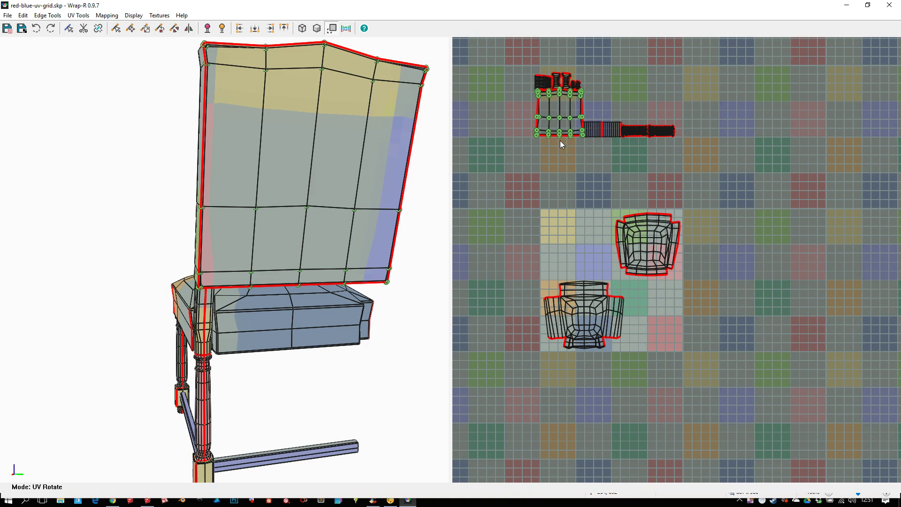
key("g")
left_click_drag(672, 323, 660, 328)
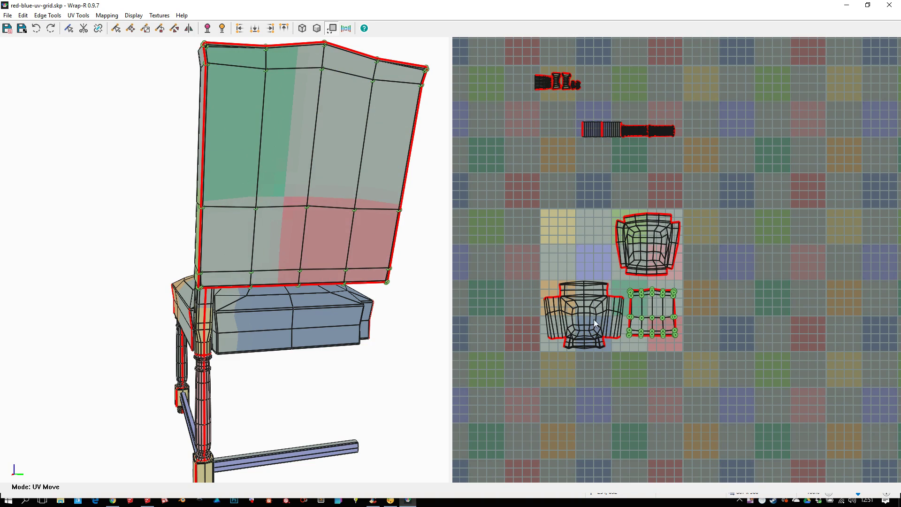
Select both adjoining stretcher strip islands and move them into the central tile, just above the seat island
scroll(632, 225, "up", 1)
scroll(579, 107, "up", 1)
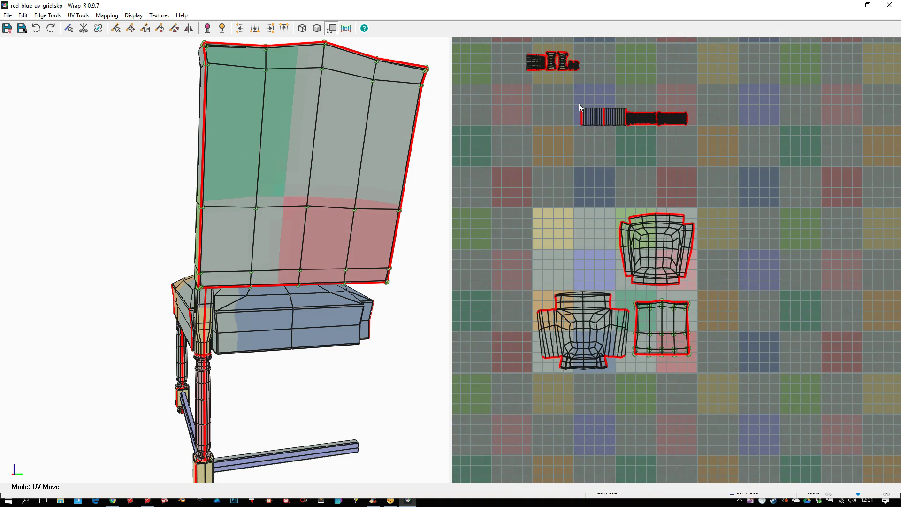
scroll(602, 132, "up", 2)
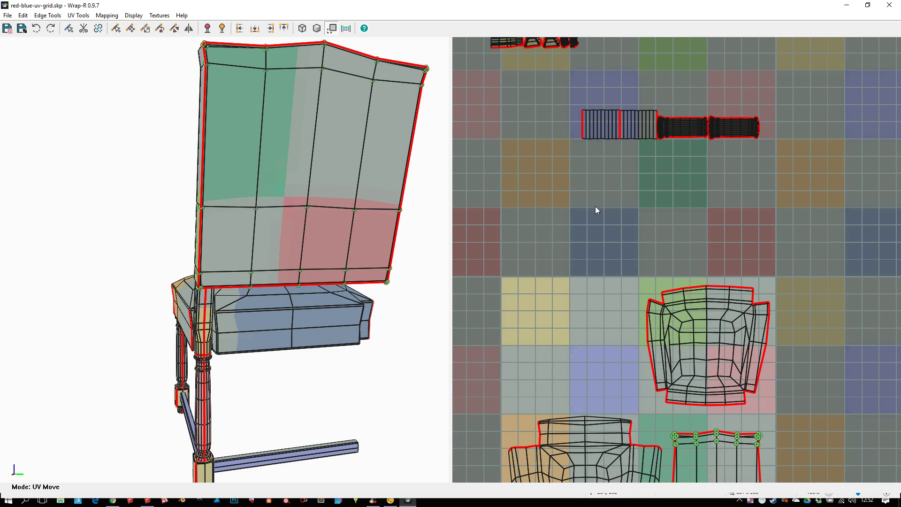
scroll(610, 215, "down", 1)
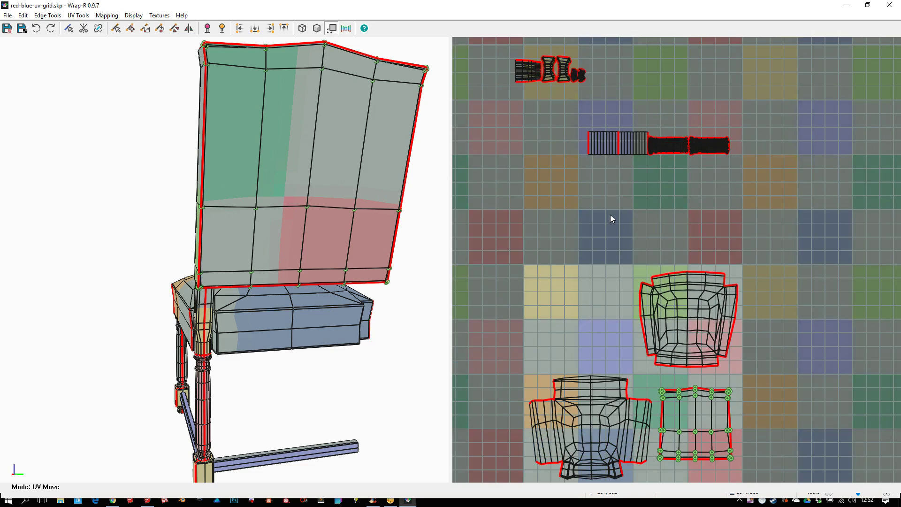
scroll(688, 126, "up", 1)
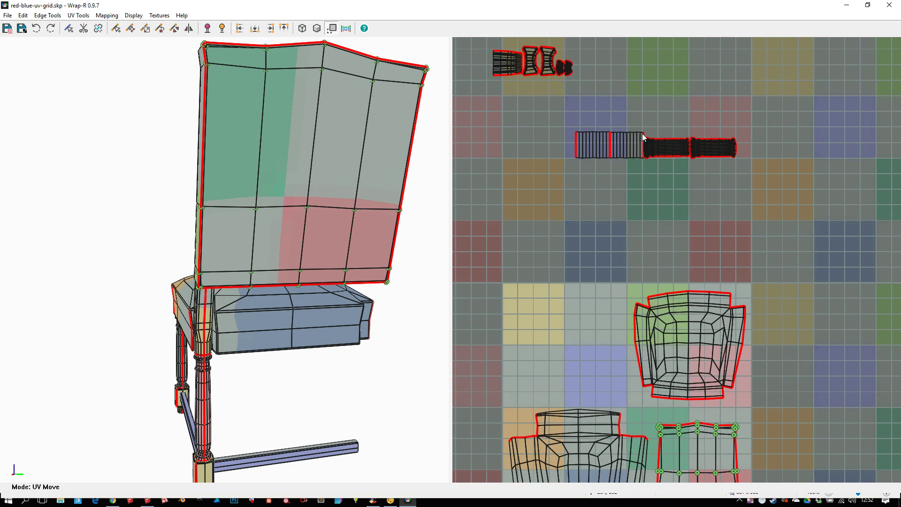
key("s")
left_click(589, 132)
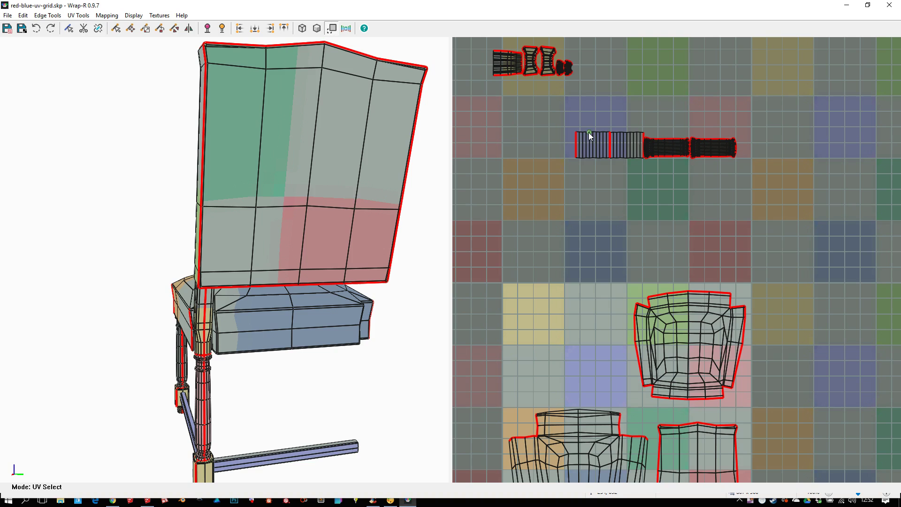
left_click(623, 134, "shift")
scroll(593, 153, "down", 3)
key("m")
left_click_drag(611, 175, 587, 334)
Select the two turned-leg UV islands, rotate them upright, and move them along the left edge of the central tile
scroll(607, 241, "up", 1)
scroll(662, 89, "up", 2)
key("Escape")
left_click(595, 109)
left_click_drag(591, 110, 819, 201)
key("r")
mouse_move(750, 224)
left_mouse_down()
mouse_move(768, 232)
mouse_move(848, 174)
mouse_move(846, 103)
mouse_move(818, 69)
left_mouse_up()
scroll(768, 148, "down", 2)
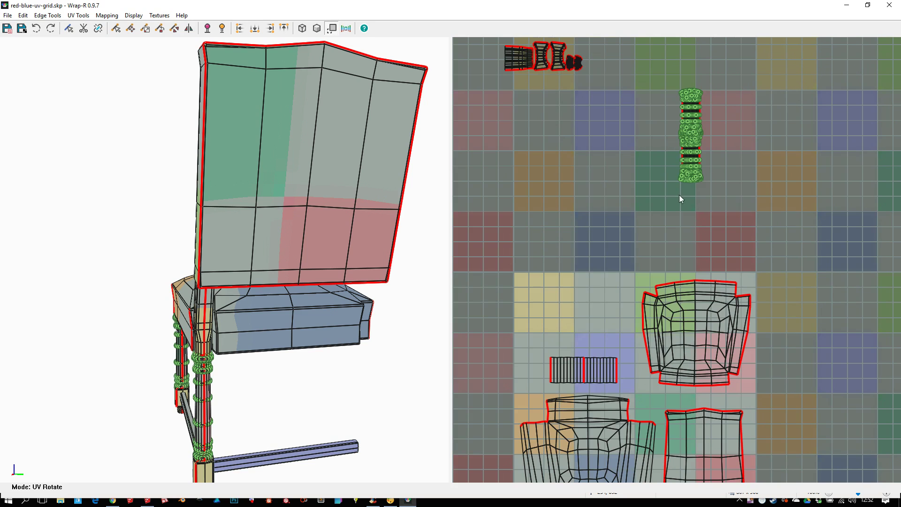
key("g")
left_click_drag(673, 218, 554, 399)
Select only the upper turned-leg island and move it up slightly to leave a gap above the lower one
scroll(570, 340, "up", 2)
key("space")
left_click(568, 340)
scroll(528, 331, "up", 5)
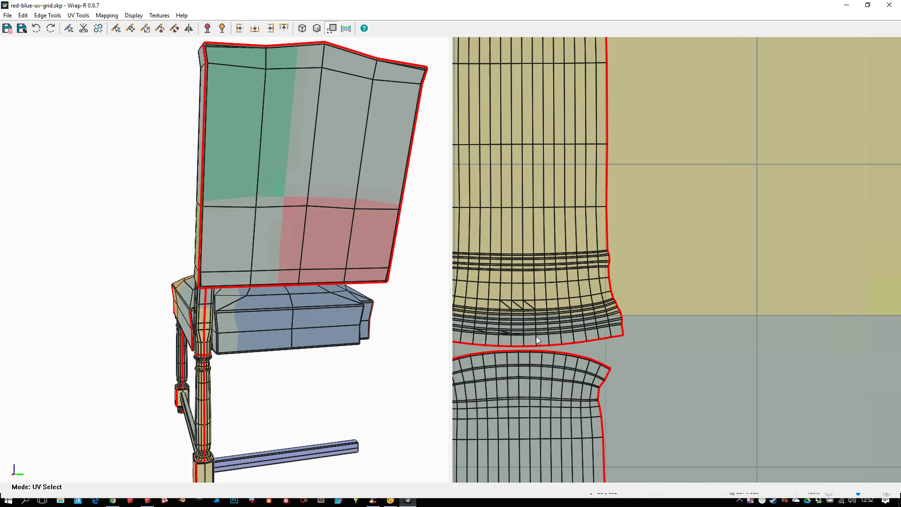
scroll(538, 329, "down", 3)
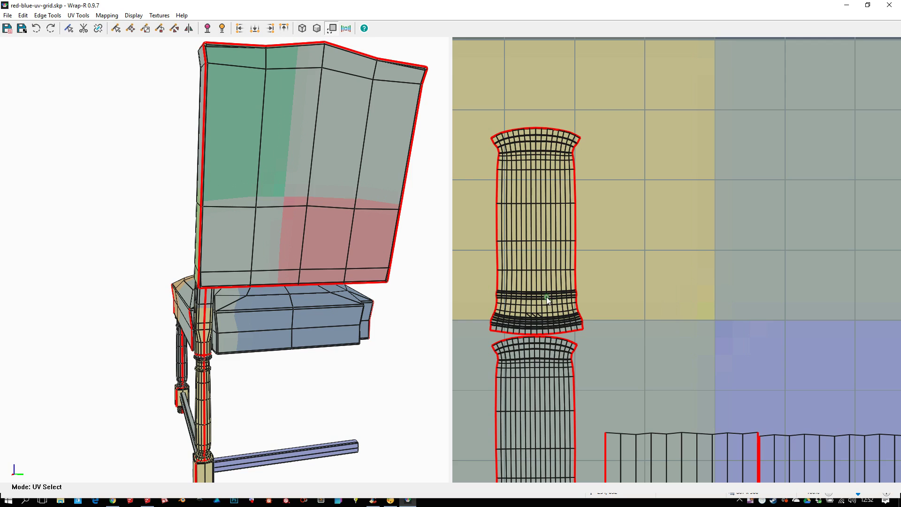
left_click(546, 296)
key("space")
left_click_drag(610, 314, 609, 295)
Select the rear post's UV island, rotate it a quarter turn, and move it beside the leg islands, above the stretcher strips
scroll(610, 295, "down", 1)
scroll(610, 294, "down", 3)
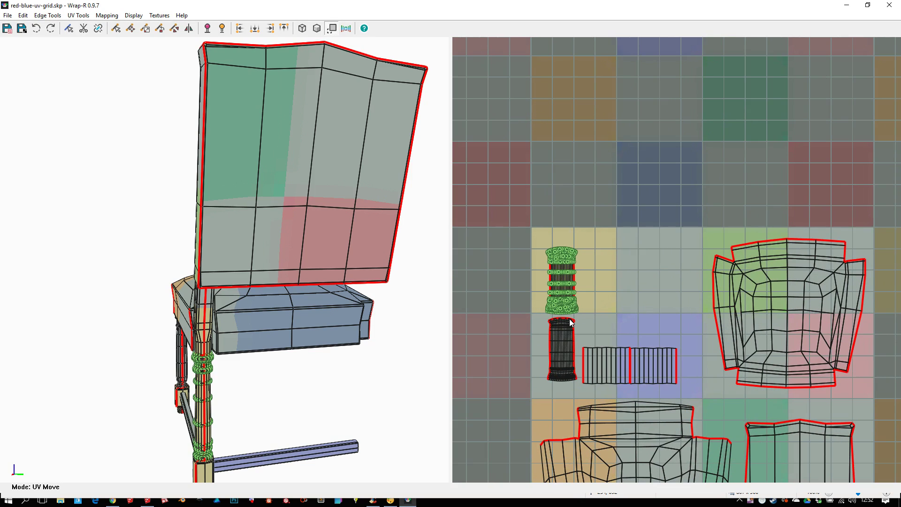
scroll(596, 351, "down", 3)
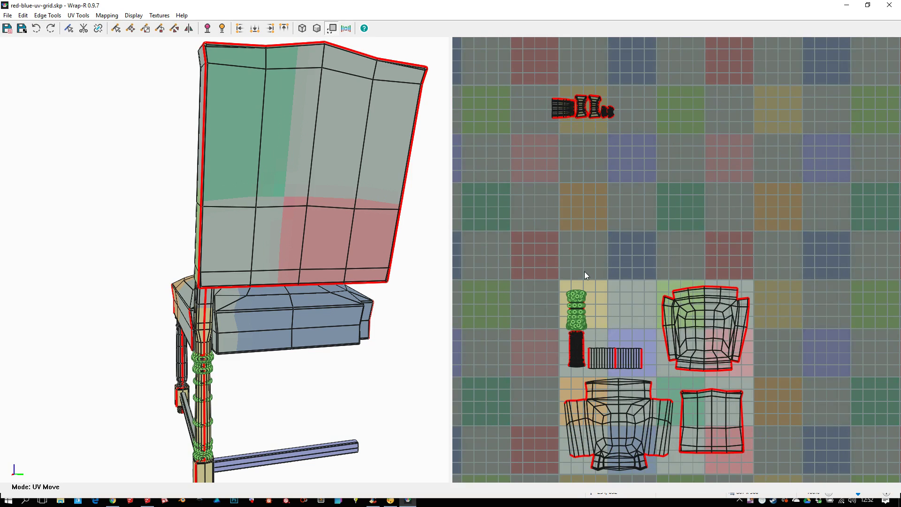
scroll(549, 89, "up", 5)
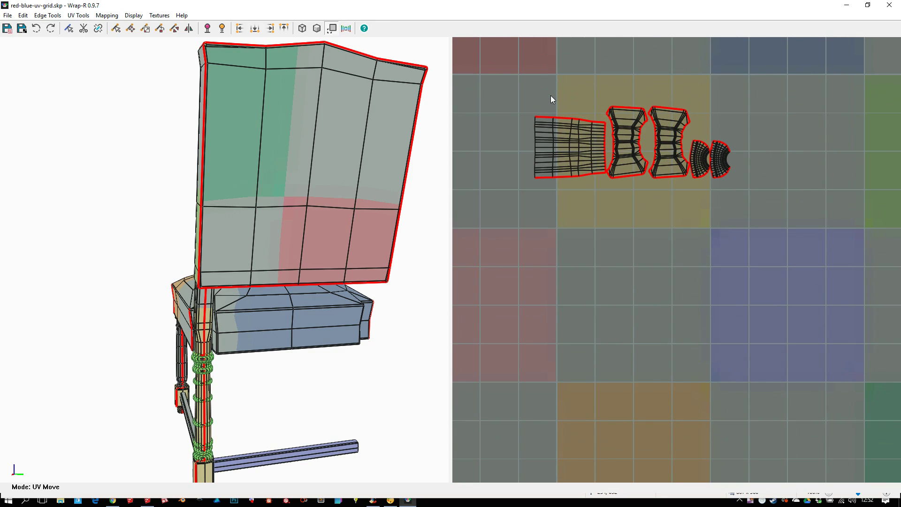
left_click(554, 146)
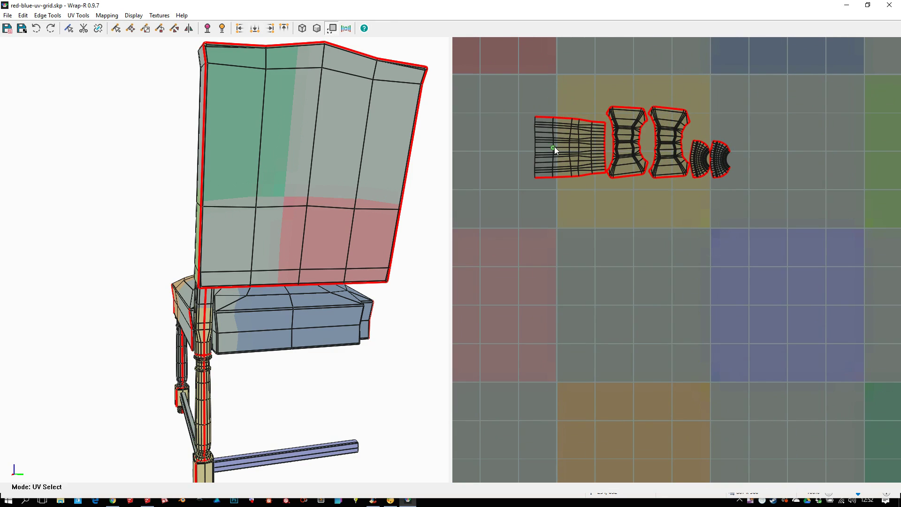
key("r")
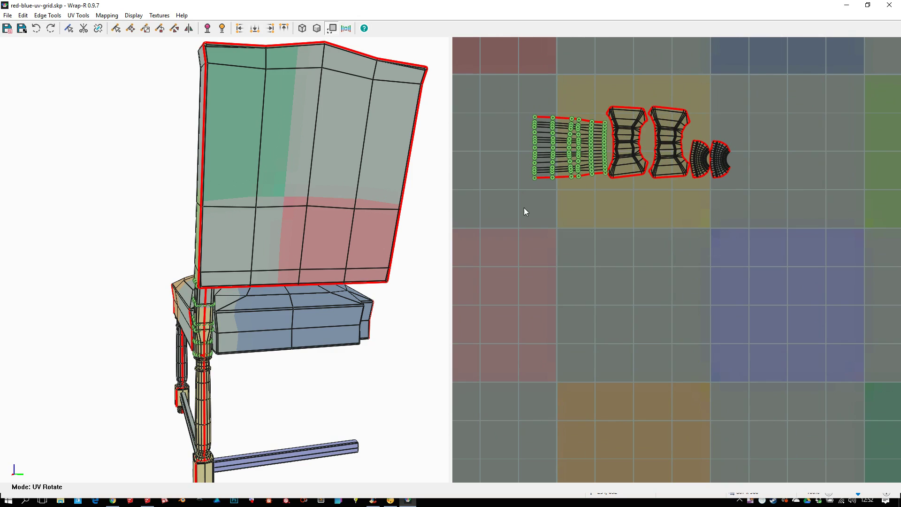
left_click_drag(515, 205, 592, 132)
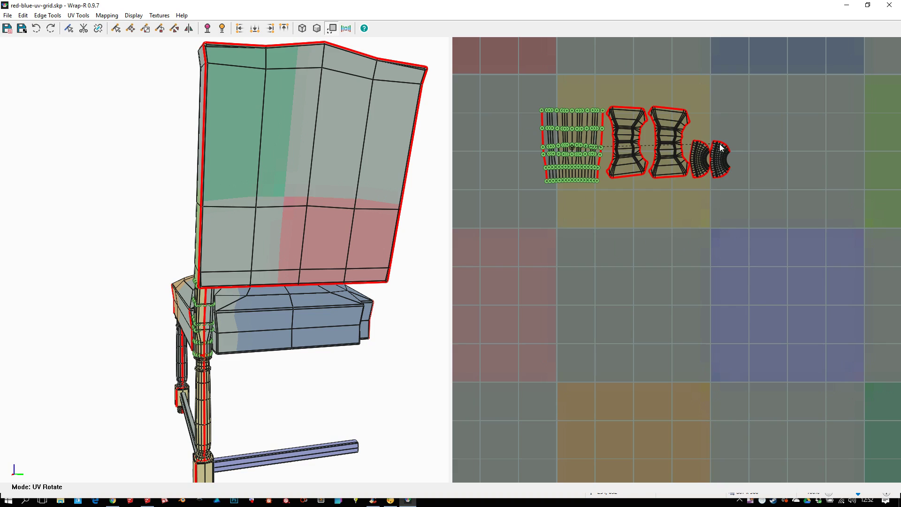
scroll(590, 139, "down", 3)
scroll(578, 159, "down", 1)
key("m")
left_click_drag(570, 176, 613, 452)
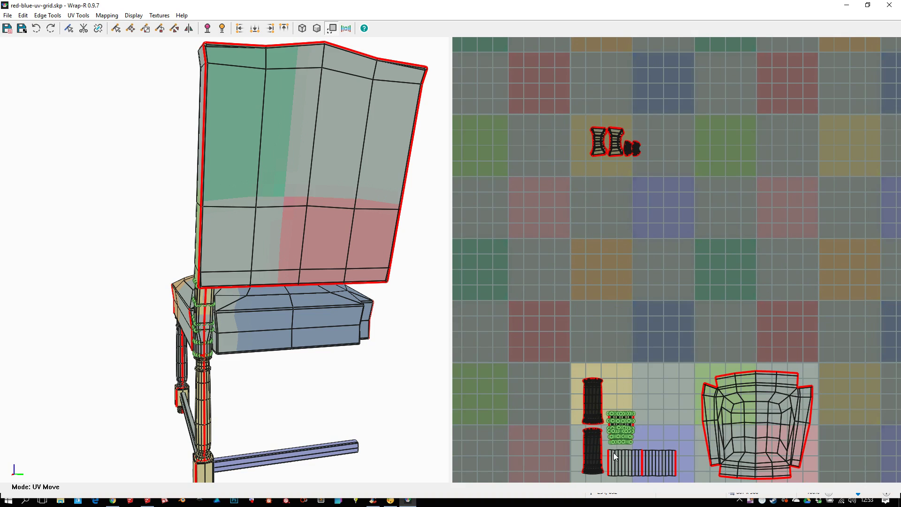
Select all the UV islands already placed inside the central tile and pin them
scroll(594, 141, "up", 6)
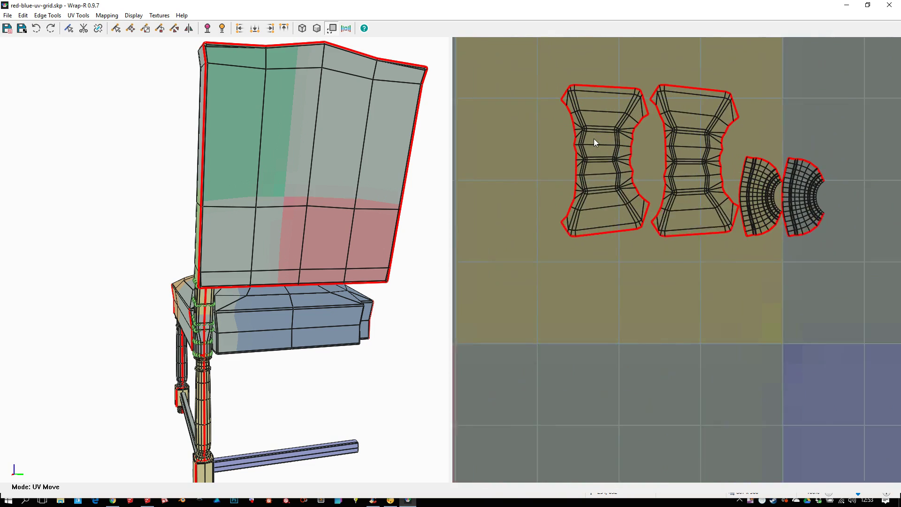
scroll(600, 174, "down", 4)
scroll(600, 218, "down", 4)
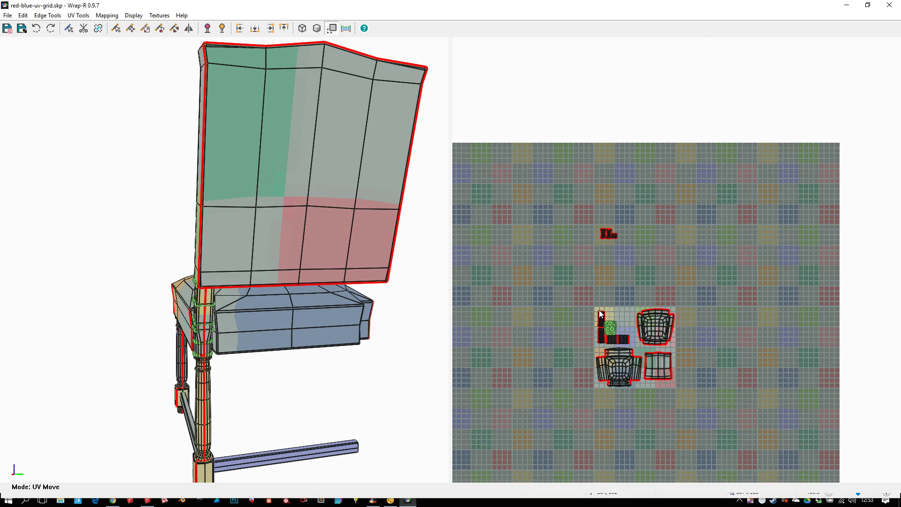
scroll(599, 309, "up", 2)
key("s")
left_click_drag(552, 263, 801, 460)
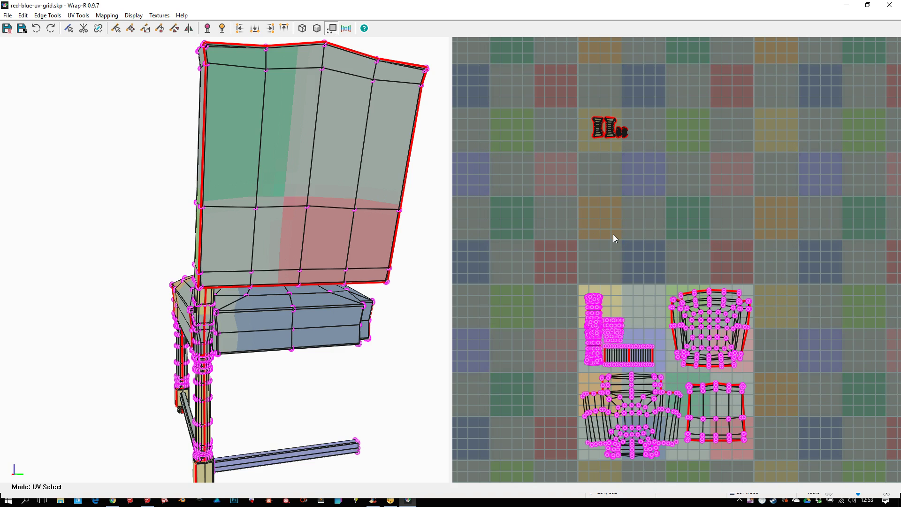
Select the four remaining small unpinned islands and move them into the upper part of the central tile
scroll(568, 94, "up", 1)
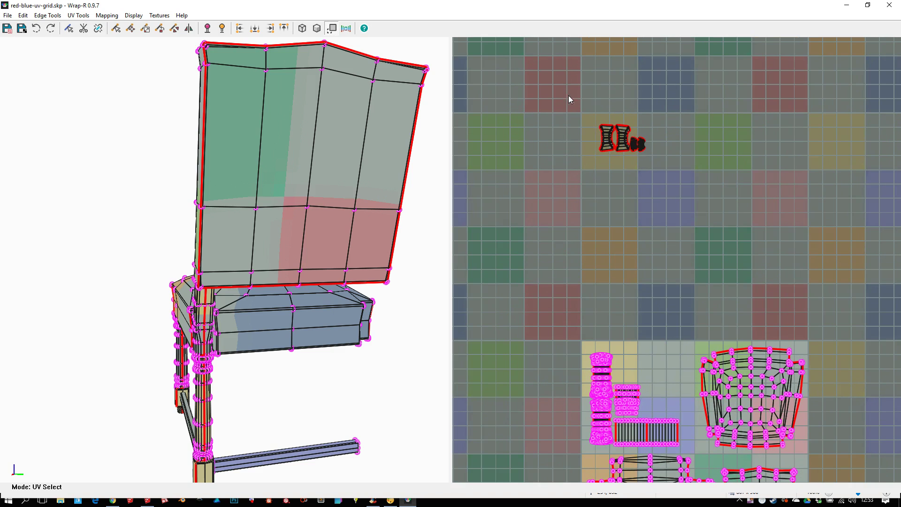
scroll(594, 150, "up", 6)
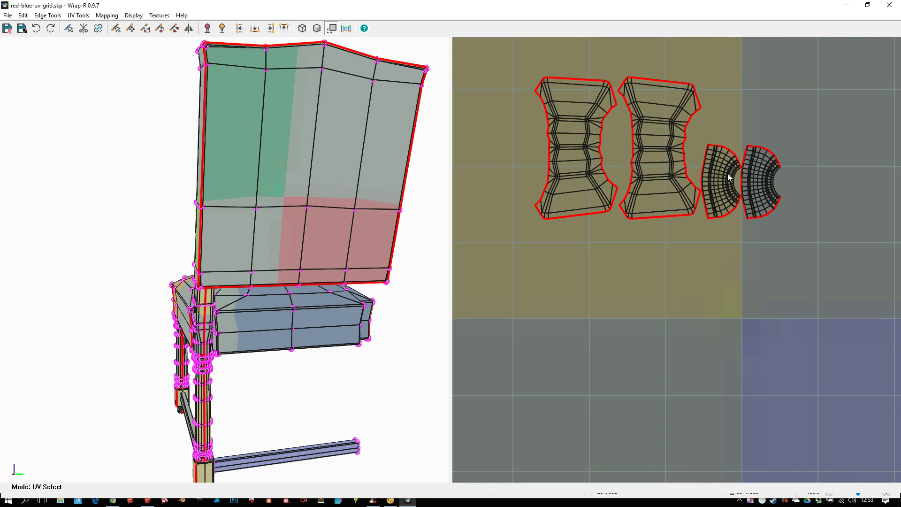
scroll(728, 177, "up", 3)
scroll(587, 219, "down", 5)
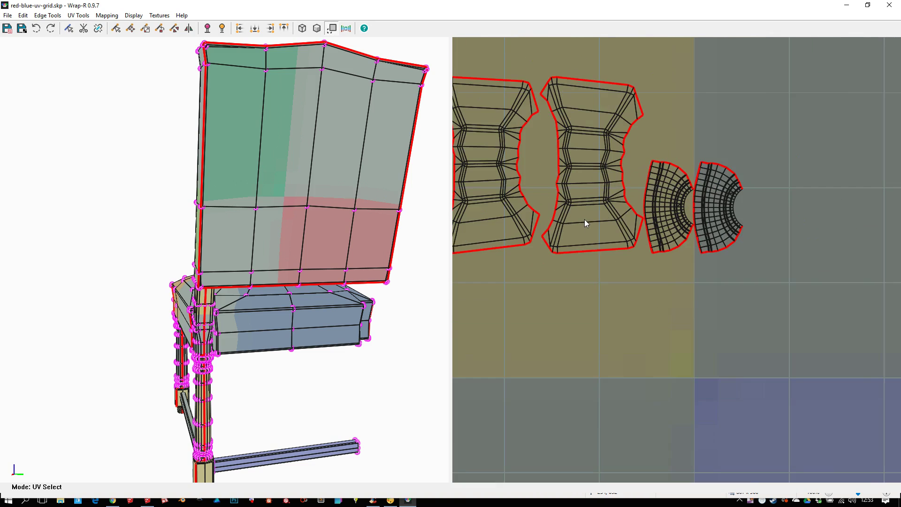
scroll(629, 209, "down", 1)
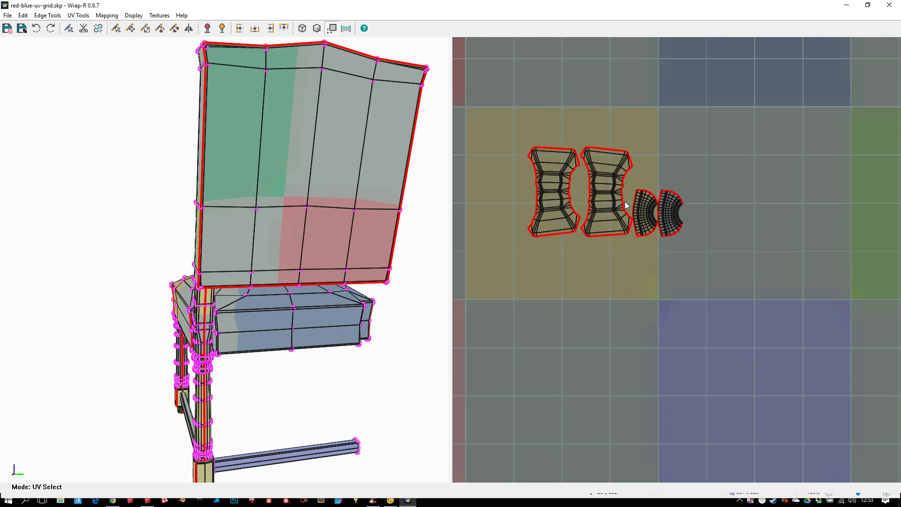
key("ctrl+a")
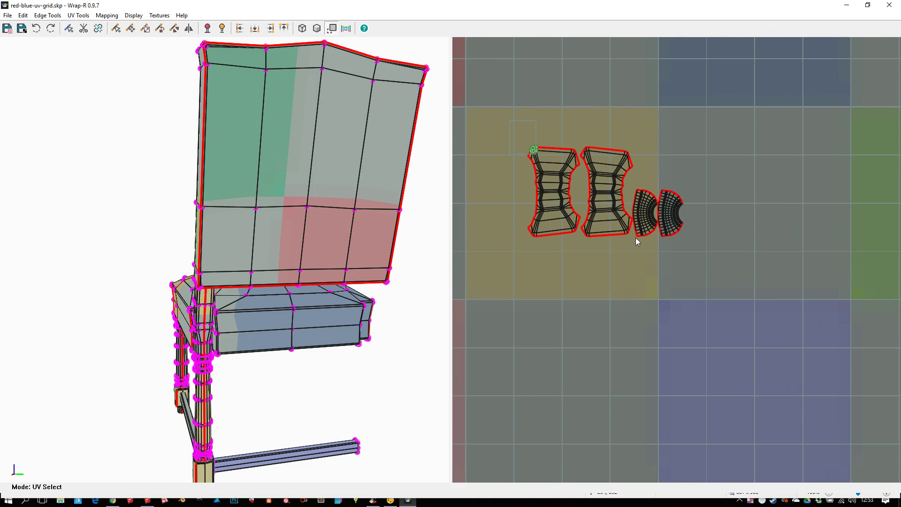
scroll(667, 185, "down", 5)
left_click_drag(640, 191, 661, 363)
scroll(661, 362, "up", 4)
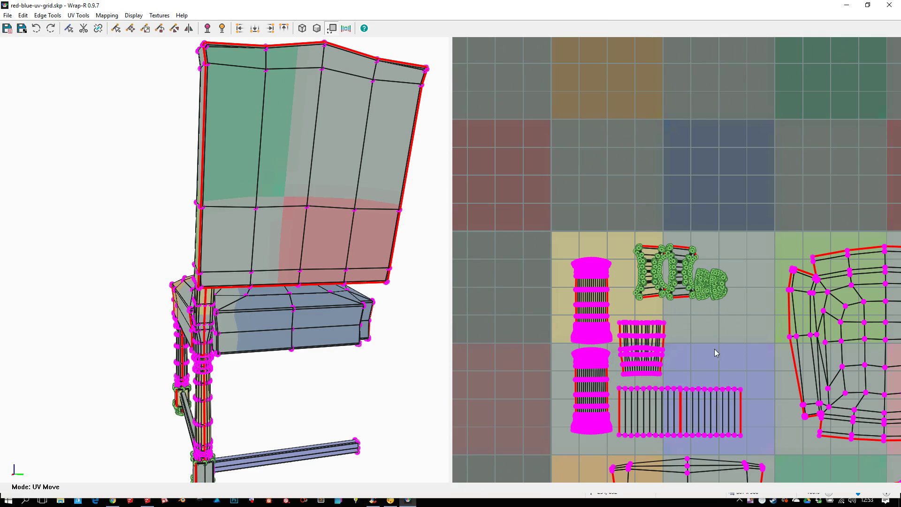
Rotate the four small islands a quarter turn clockwise and move them beside the rear post island, above the stretcher strips
scroll(728, 321, "up", 2)
key("r")
left_click_drag(729, 360, 540, 350)
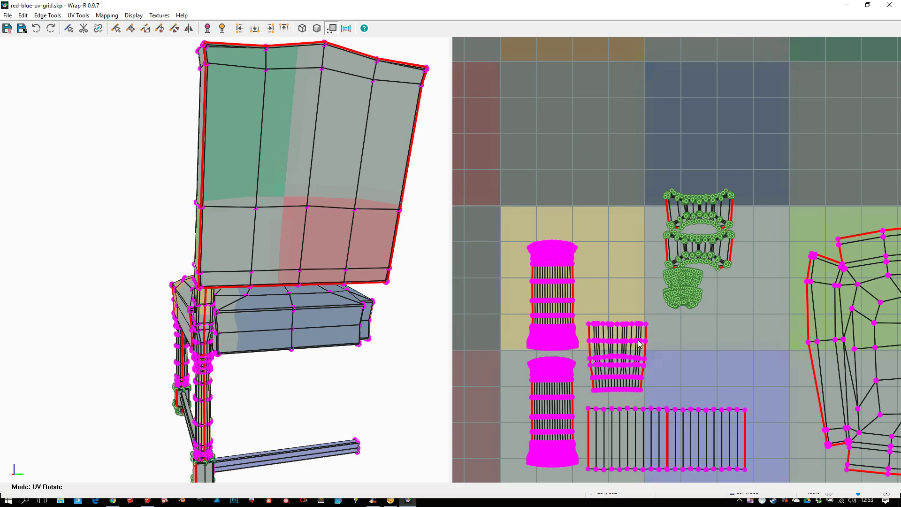
key("g")
left_click_drag(695, 355, 683, 427)
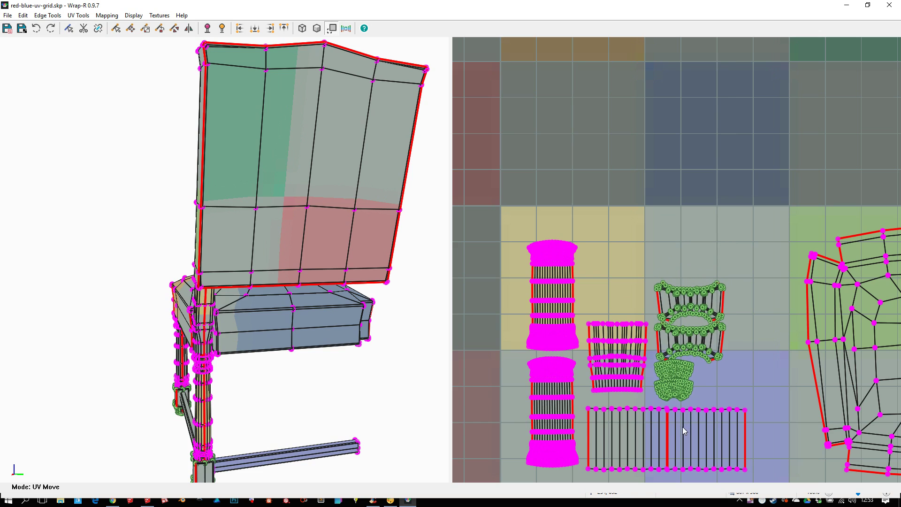
Select the two small fan-shaped UV islands and move them directly above the rear post's island
key("Escape")
left_click(689, 375)
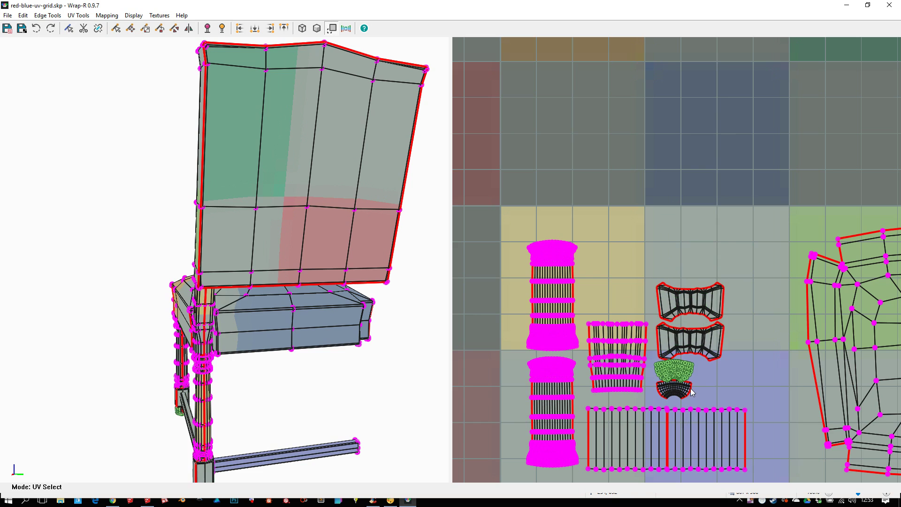
left_click(691, 391)
key("g")
left_click_drag(705, 406, 644, 316)
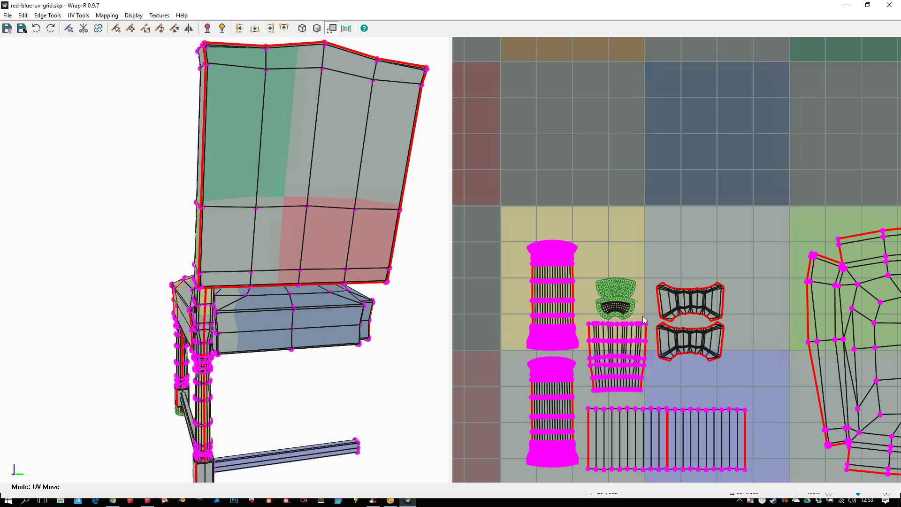
left_click(643, 316)
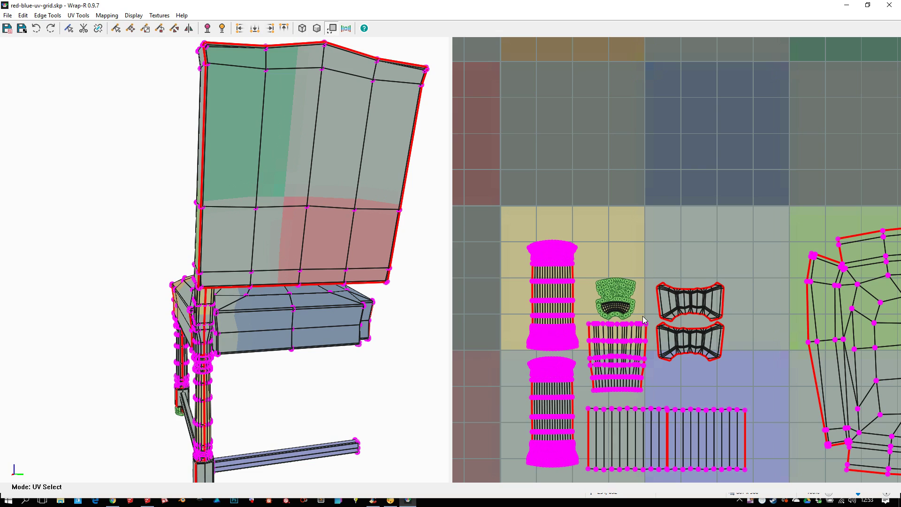
Select the two larger bracket-shaped UV islands together and move them down, just above the stretcher strips
left_click(691, 310)
left_click(691, 347, "shift")
key("m")
left_click_drag(694, 330, 697, 370)
key("s")
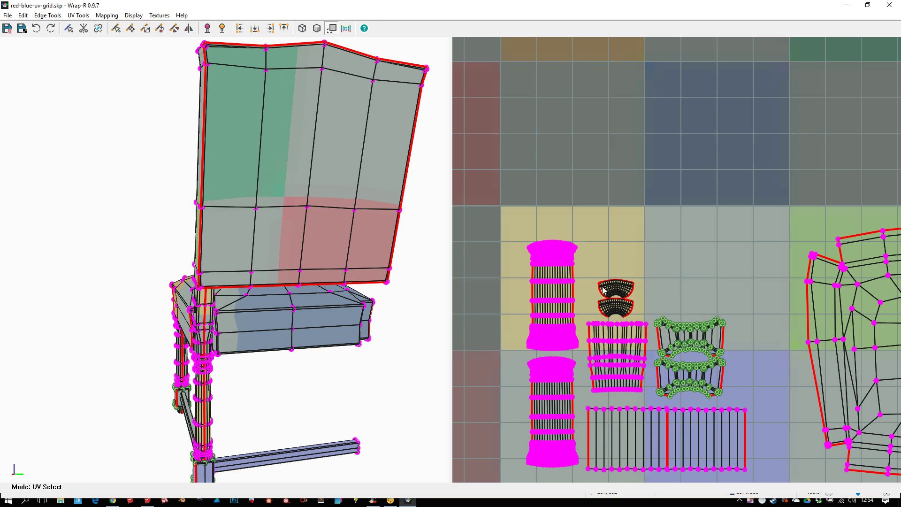
Select the upper fan-shaped UV island and move it directly above the two bracket-shaped islands
left_click(616, 291)
left_click(622, 292)
key("m")
left_click_drag(623, 292, 699, 313)
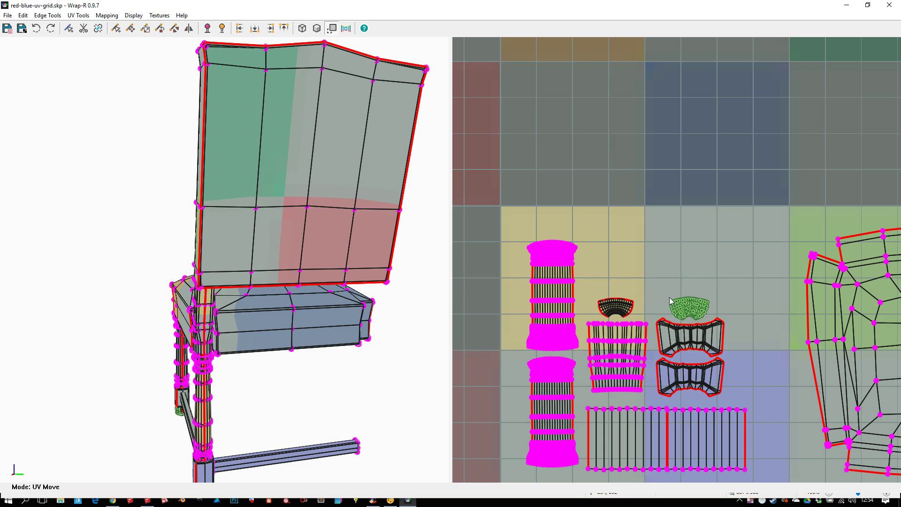
Save the UV-mapped chair model and exit Wrap-R instead of continuing to edit
scroll(620, 324, "down", 3)
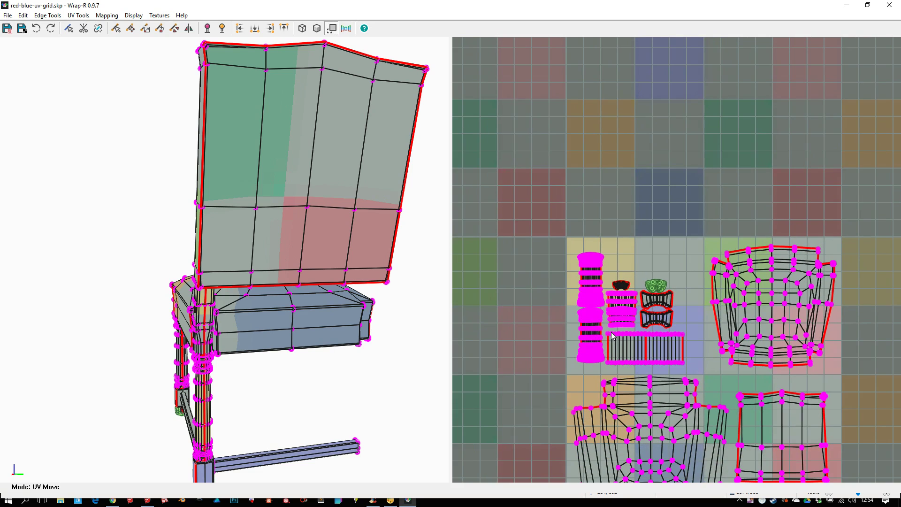
scroll(612, 336, "down", 1)
middle_click_drag(312, 265, 328, 211)
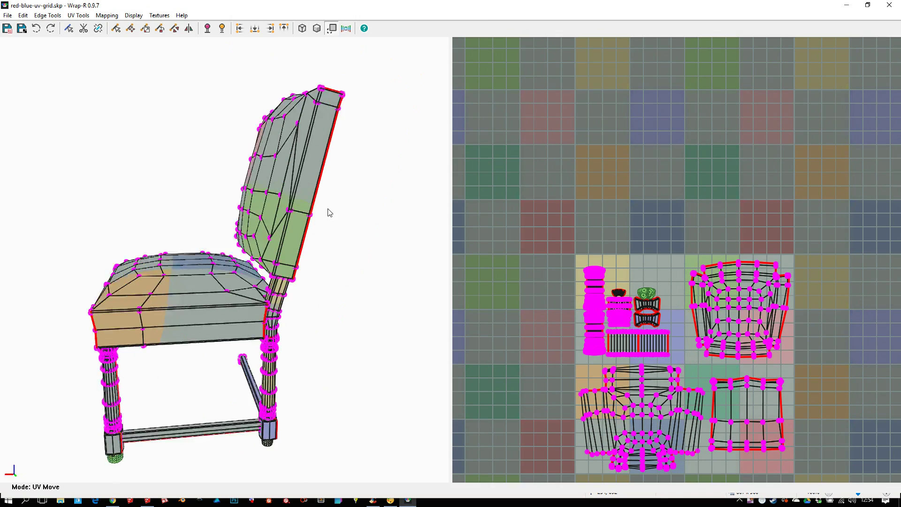
left_click(7, 28)
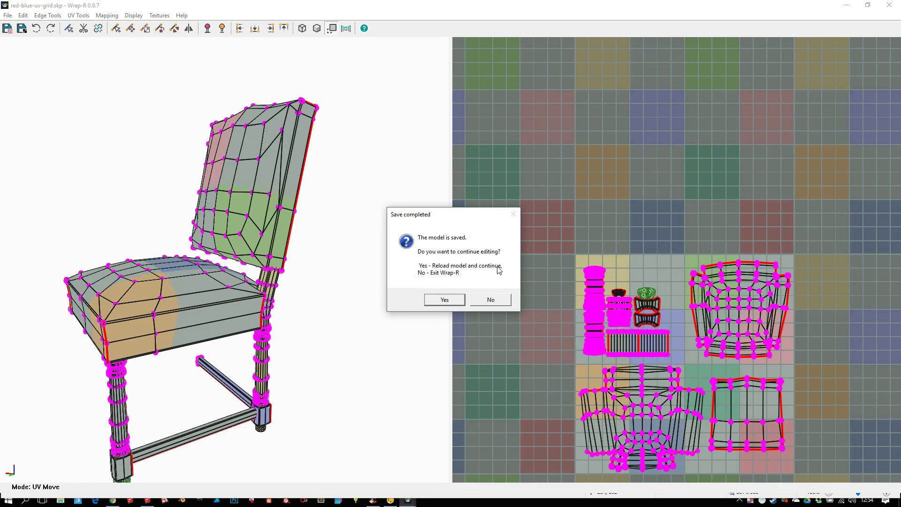
left_click(490, 301)
In SketchUp, reload the chair component from WrapR to bring in its new UV mapping
right_click(425, 268)
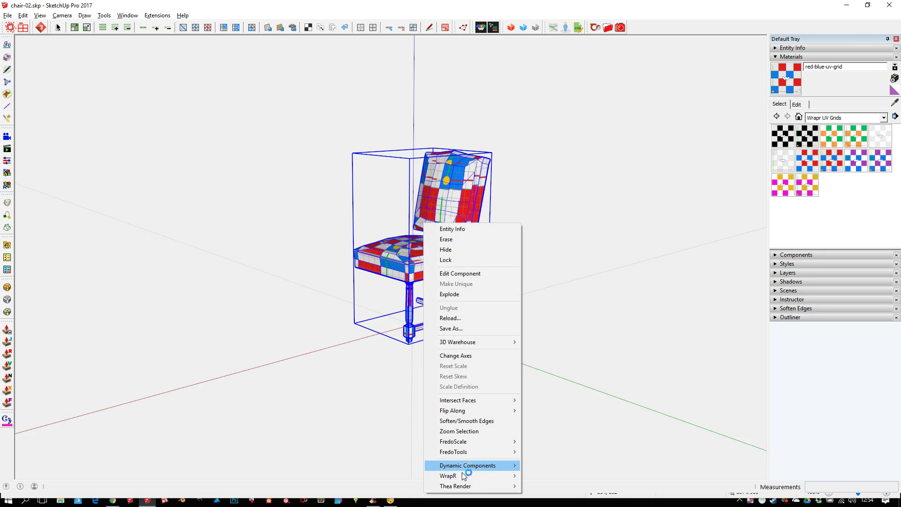
mouse_move(480, 476)
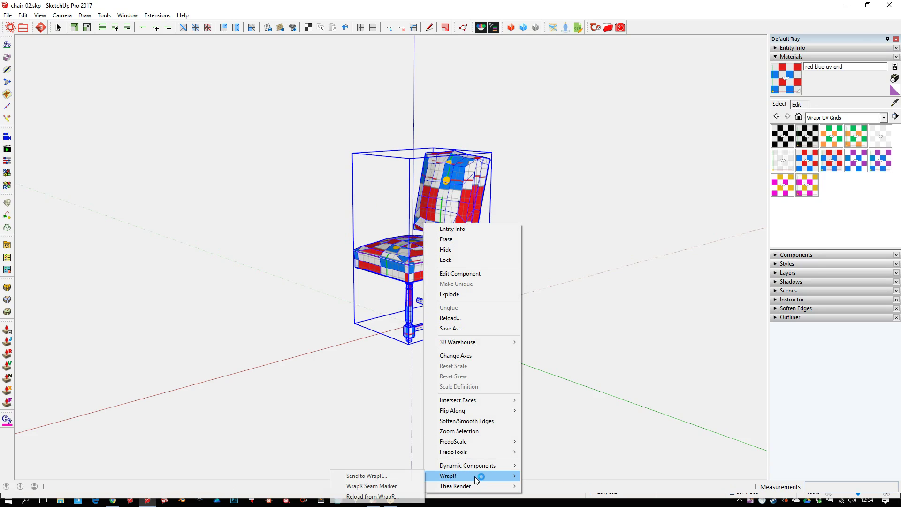
left_click(402, 497)
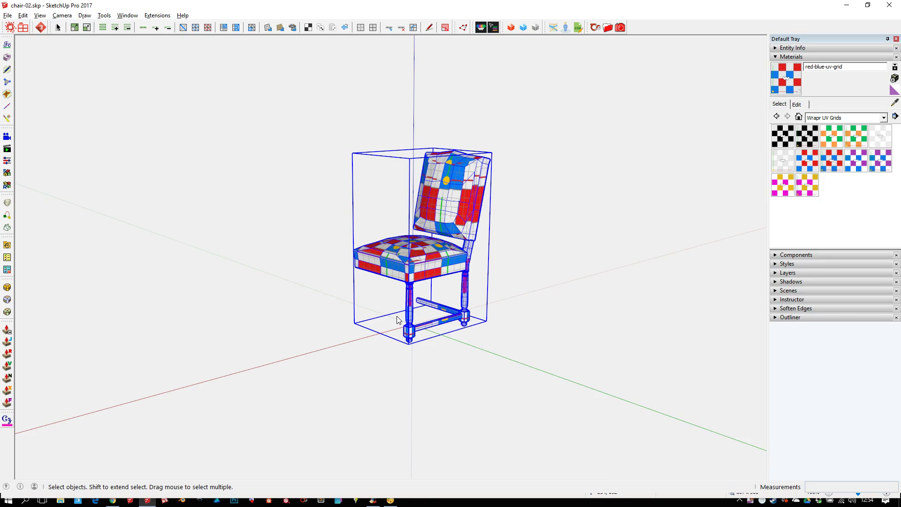
middle_click_drag(398, 319, 428, 282)
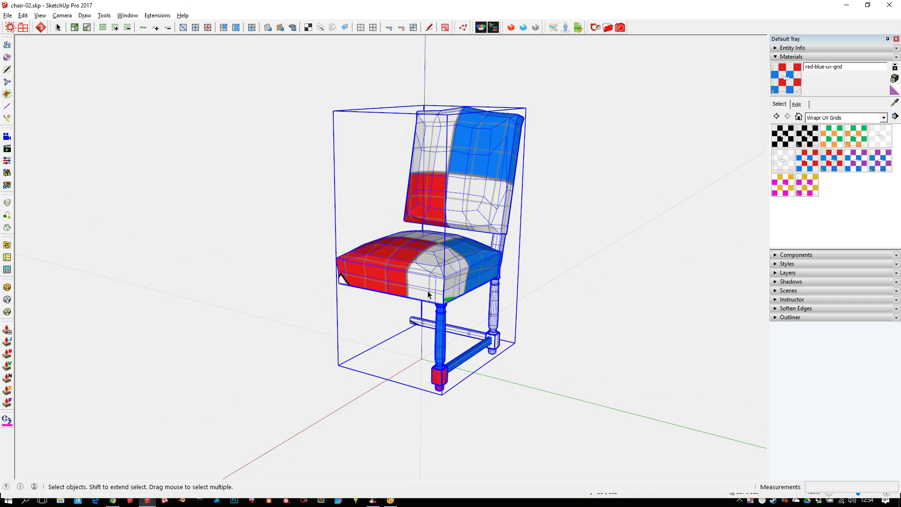